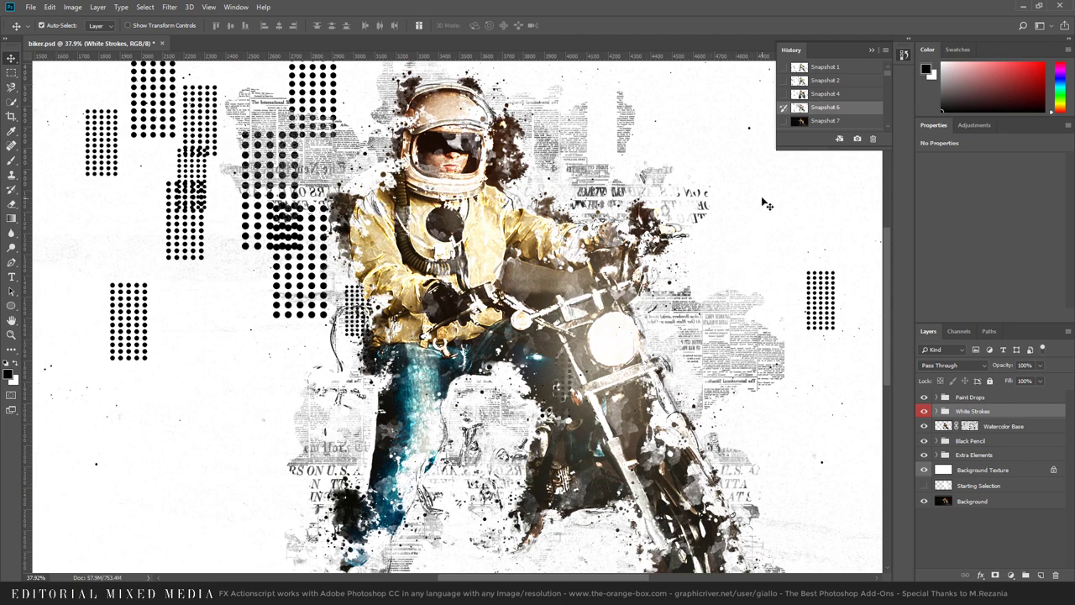
- Compare the original biker photo with the finished collage, then select and deselect the six tool files
left_click(806, 122)
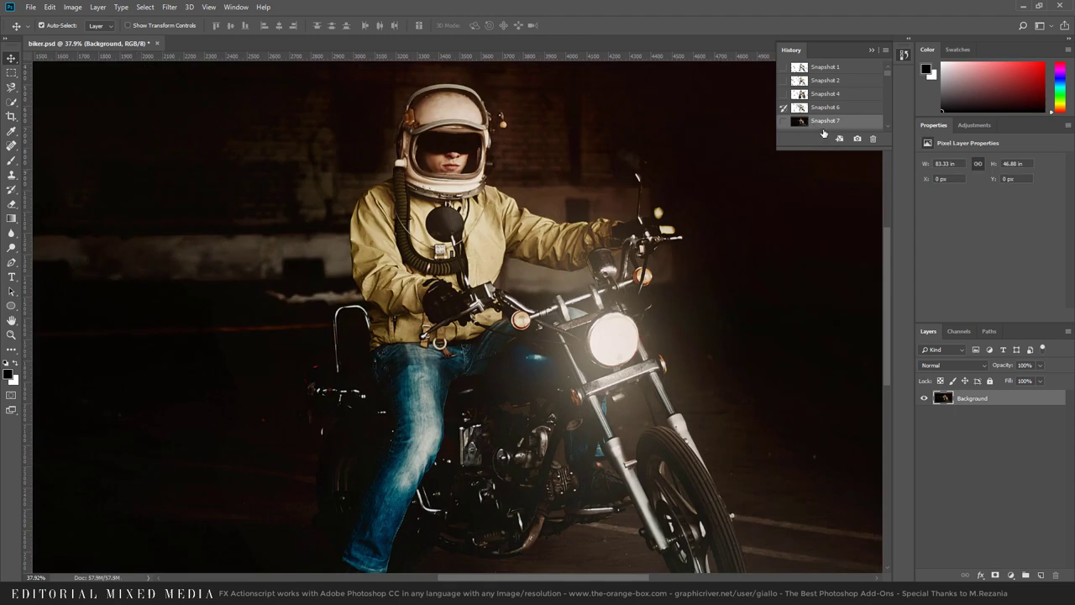
left_click(824, 108)
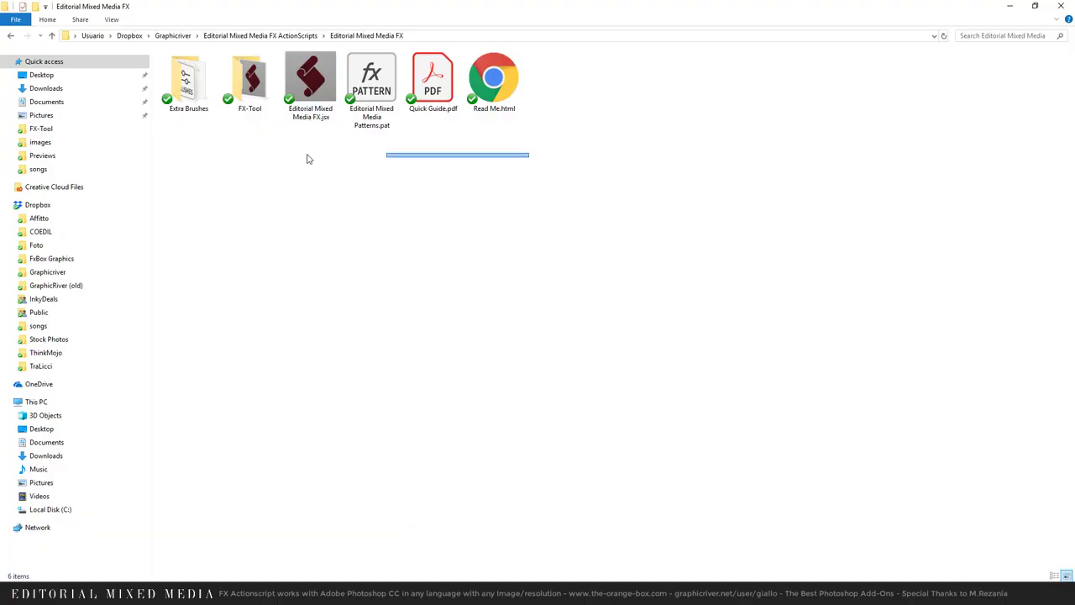
left_click_drag(534, 158, 180, 132)
left_click(256, 173)
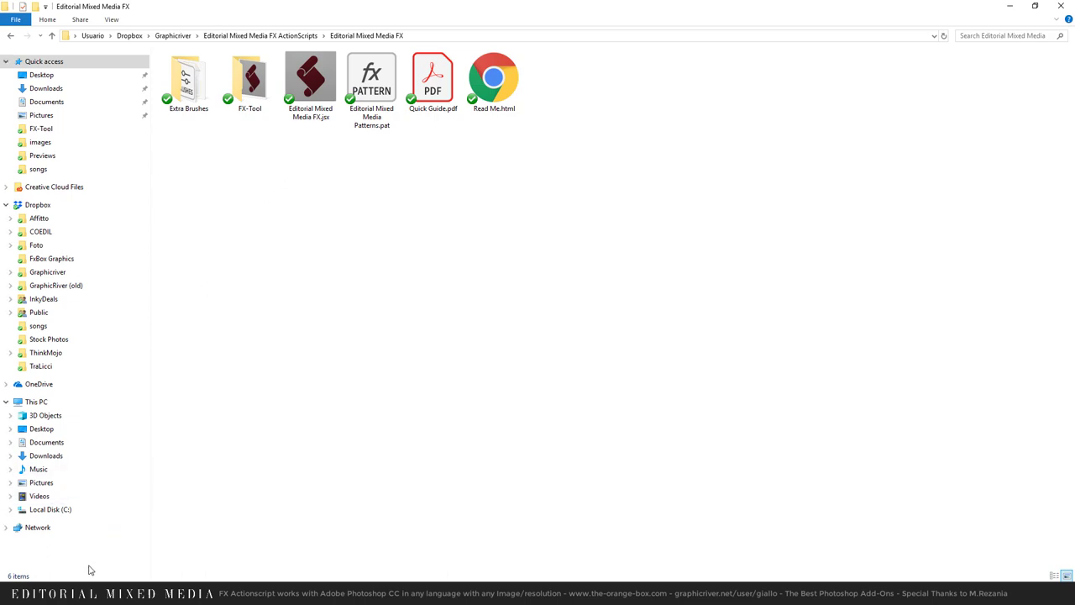
- Scroll through the tool folder's contents to review the included files
scroll(134, 445, "up", 3)
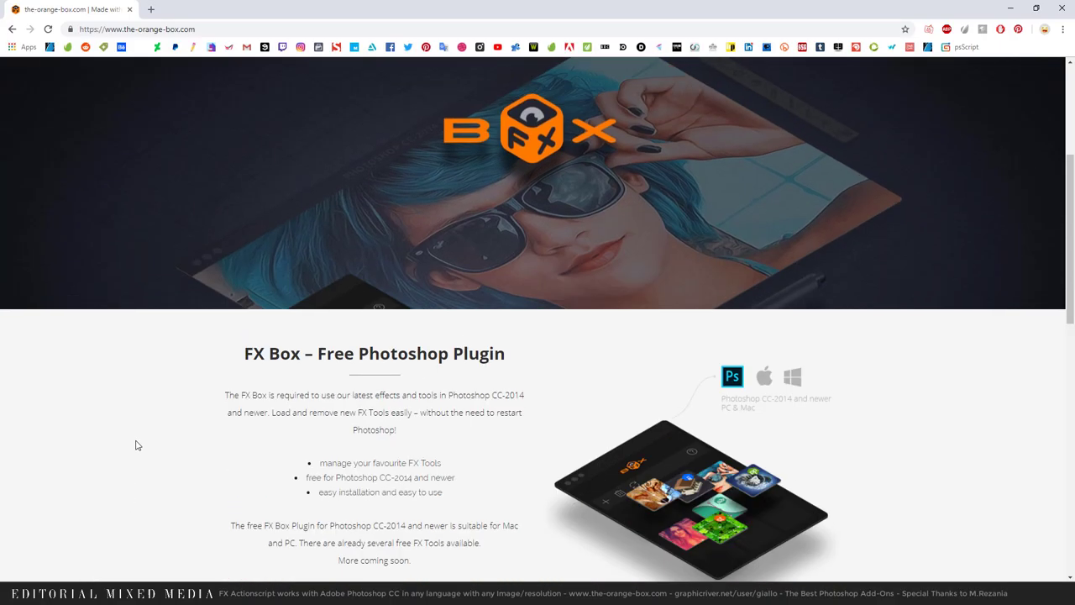
scroll(135, 446, "up", 5)
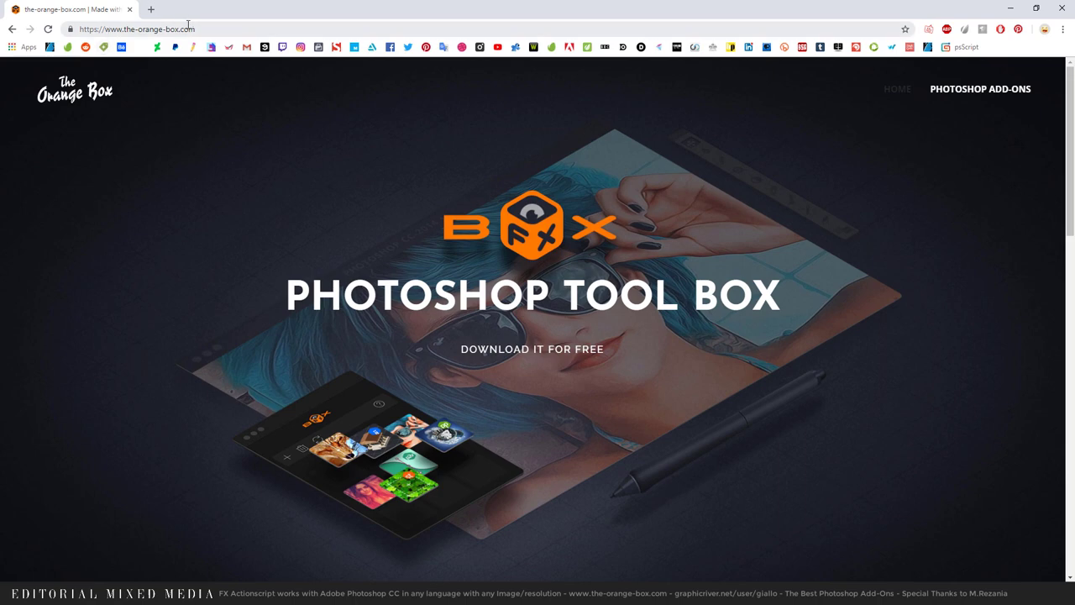
scroll(369, 252, "down", 4)
scroll(367, 257, "down", 2)
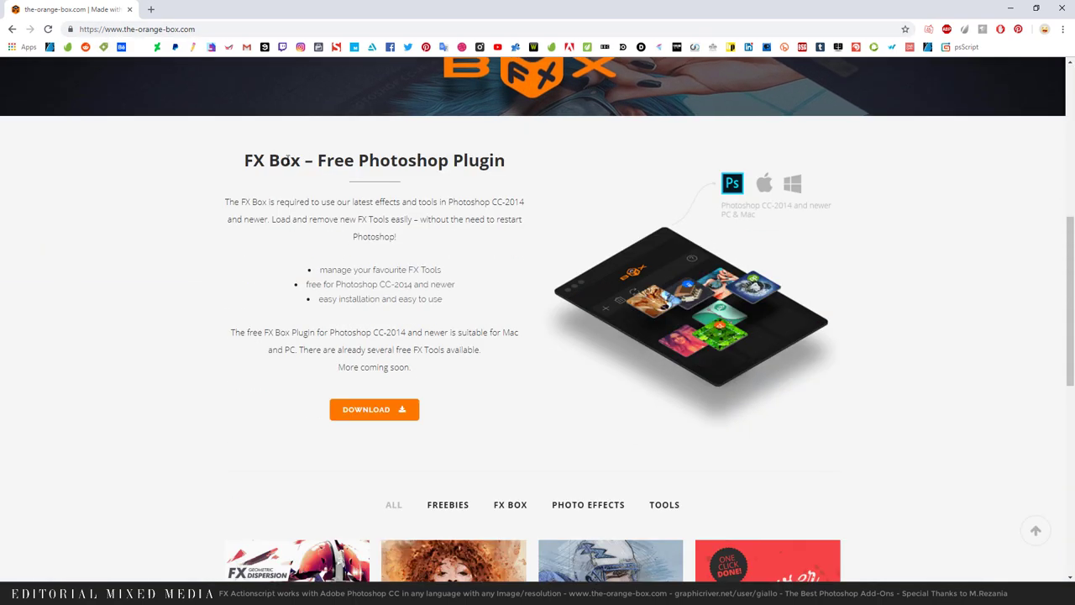
scroll(462, 311, "down", 1)
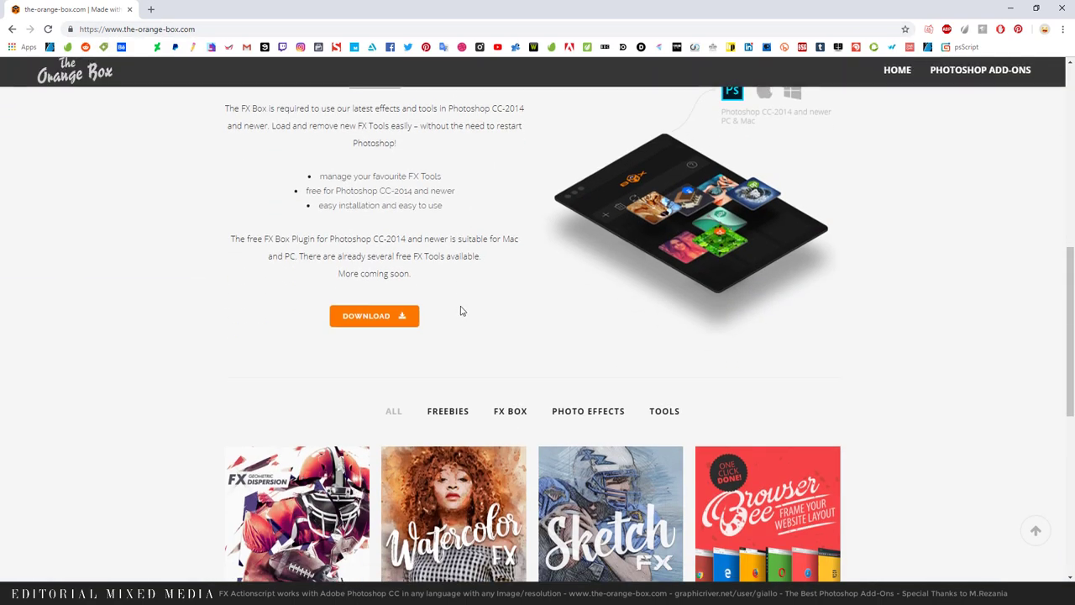
scroll(462, 319, "down", 2)
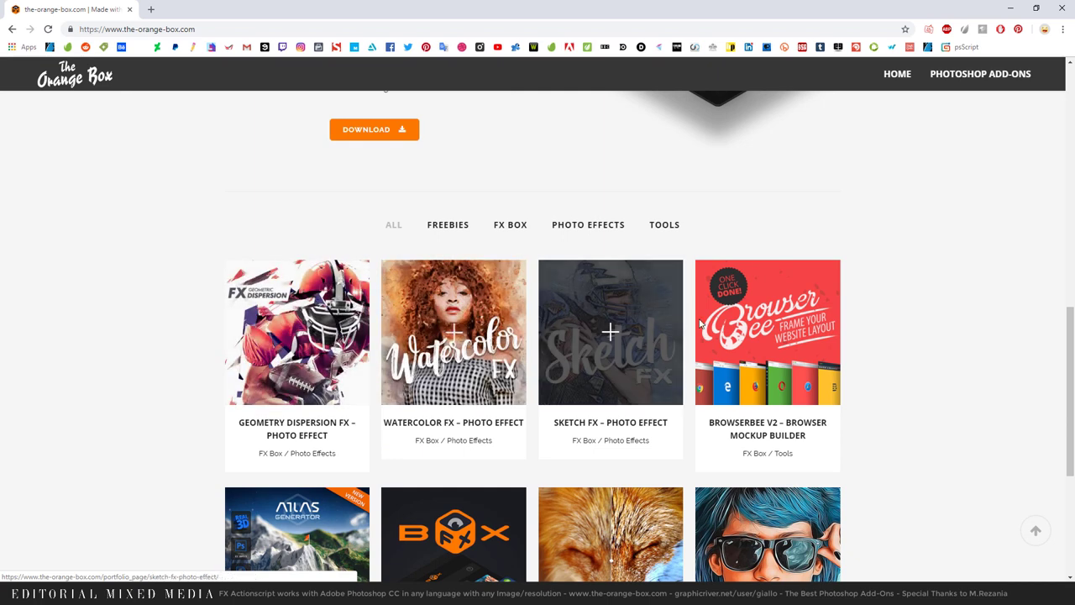
scroll(740, 404, "down", 1)
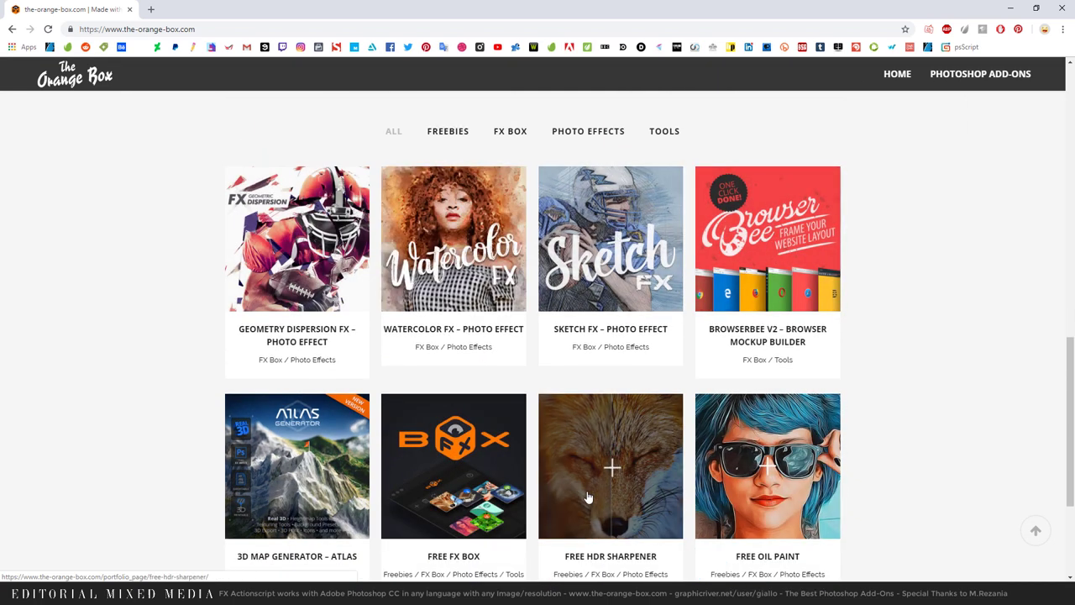
scroll(295, 463, "up", 2)
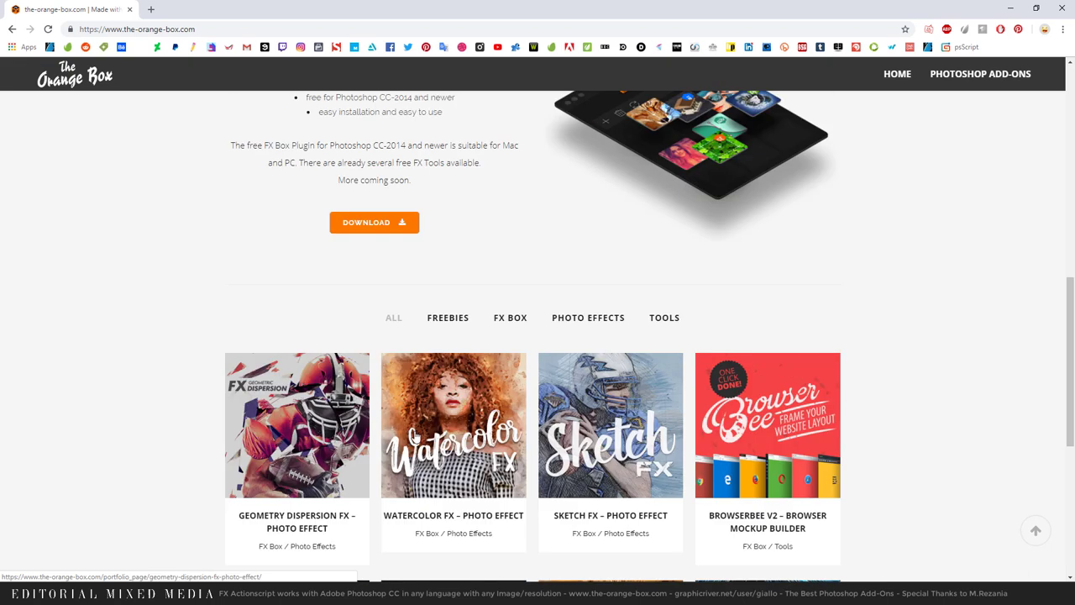
scroll(437, 425, "up", 2)
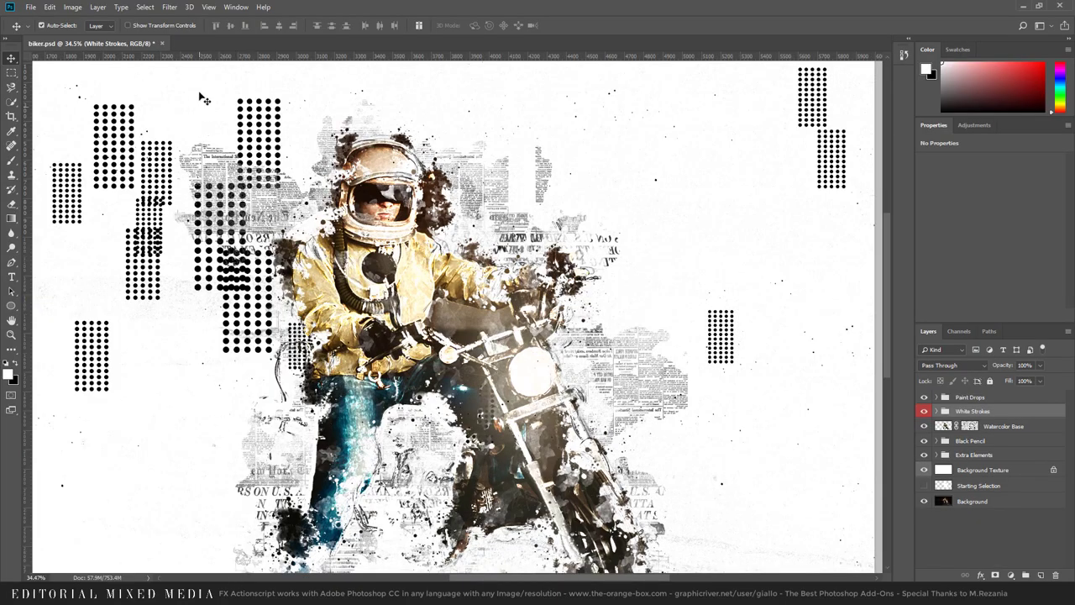
- Open the FX Box panel and run Editorial-Mixed-Media-FX_installer.jsx from the FX-Tool folder
left_click(236, 7)
mouse_move(247, 58)
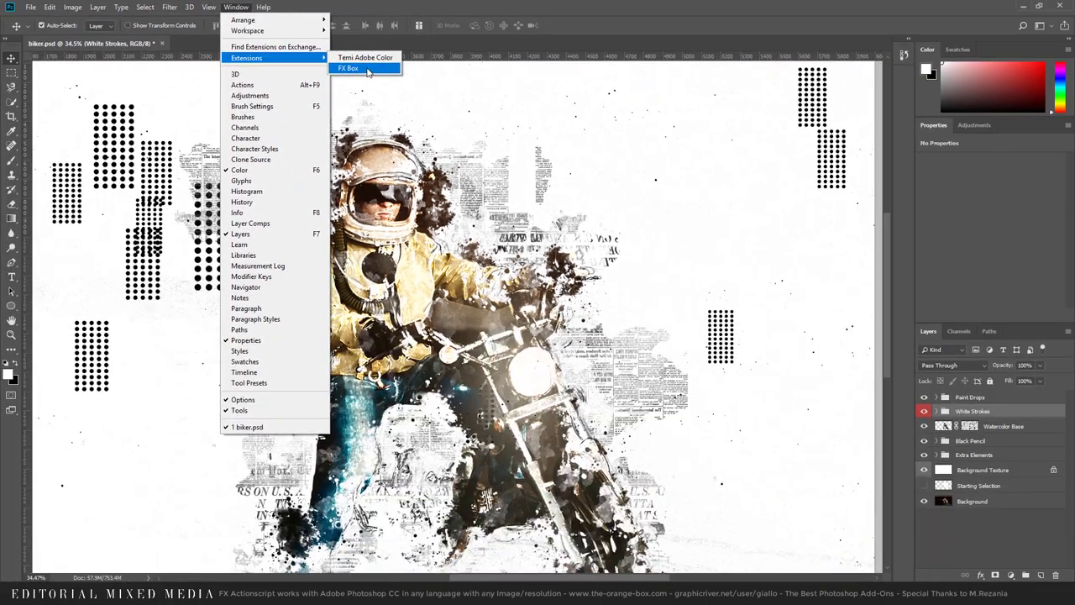
left_click(367, 69)
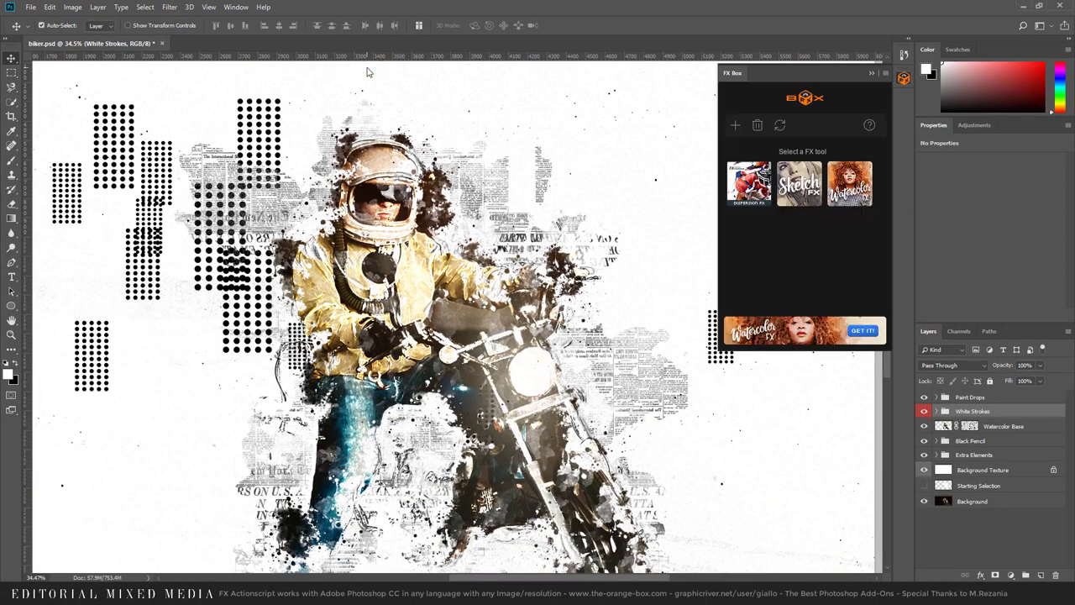
left_click(733, 126)
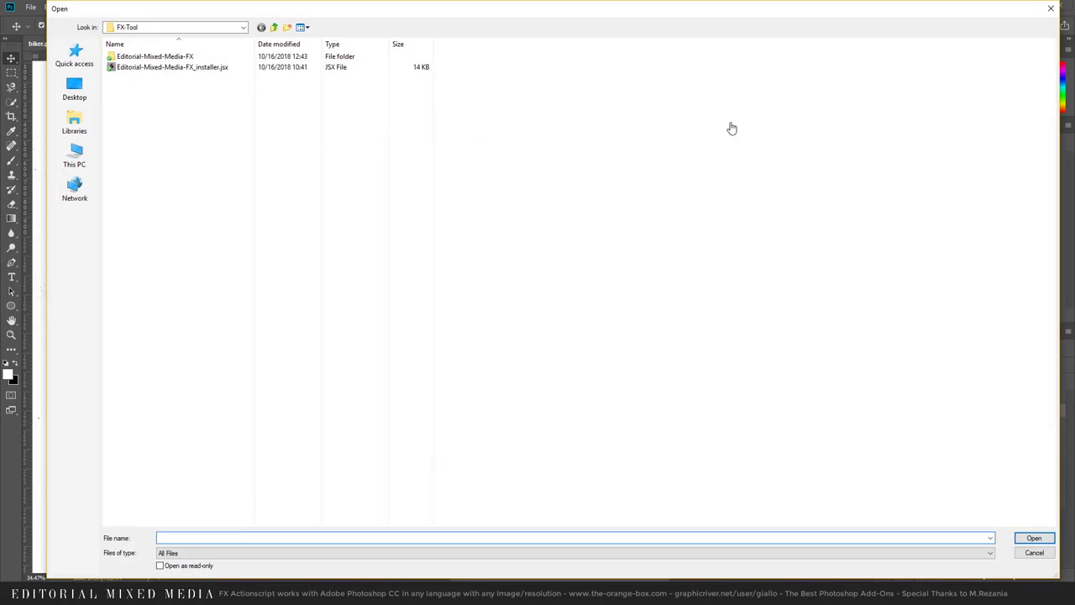
left_click(273, 27)
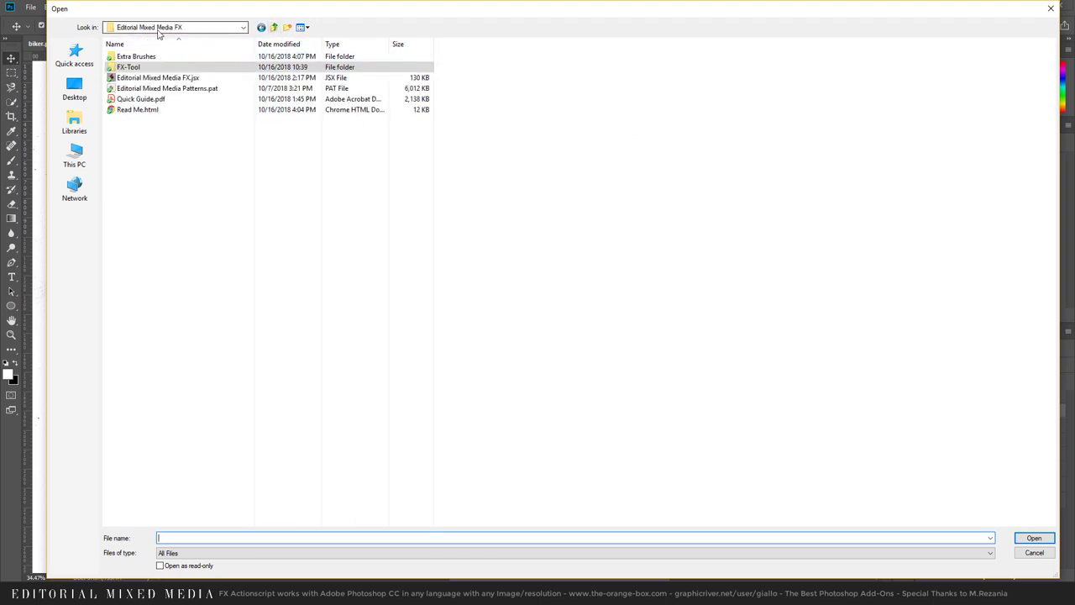
left_click(154, 68)
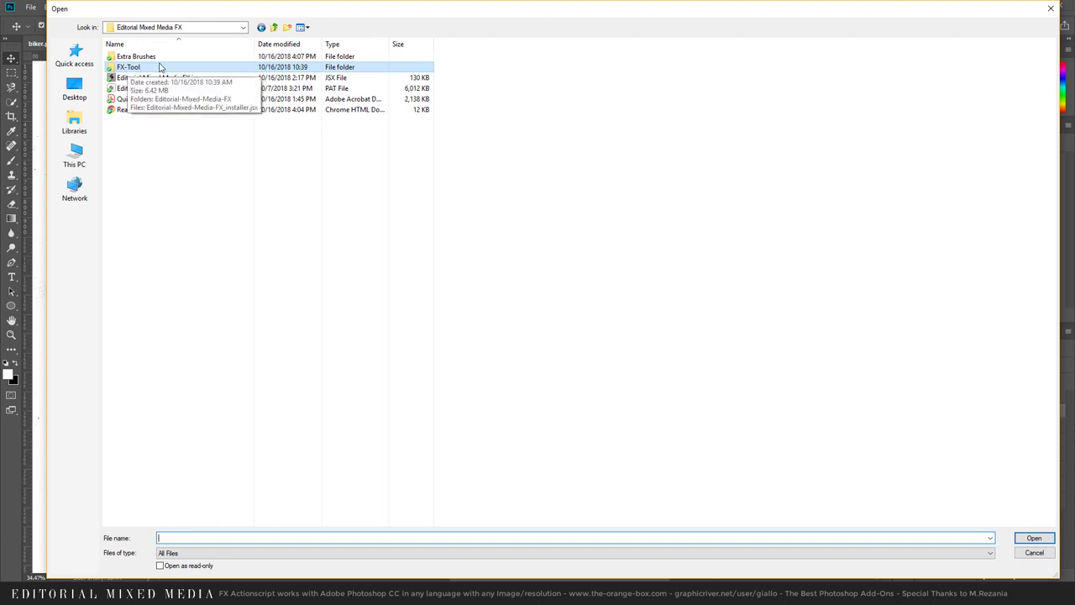
double_click(161, 68)
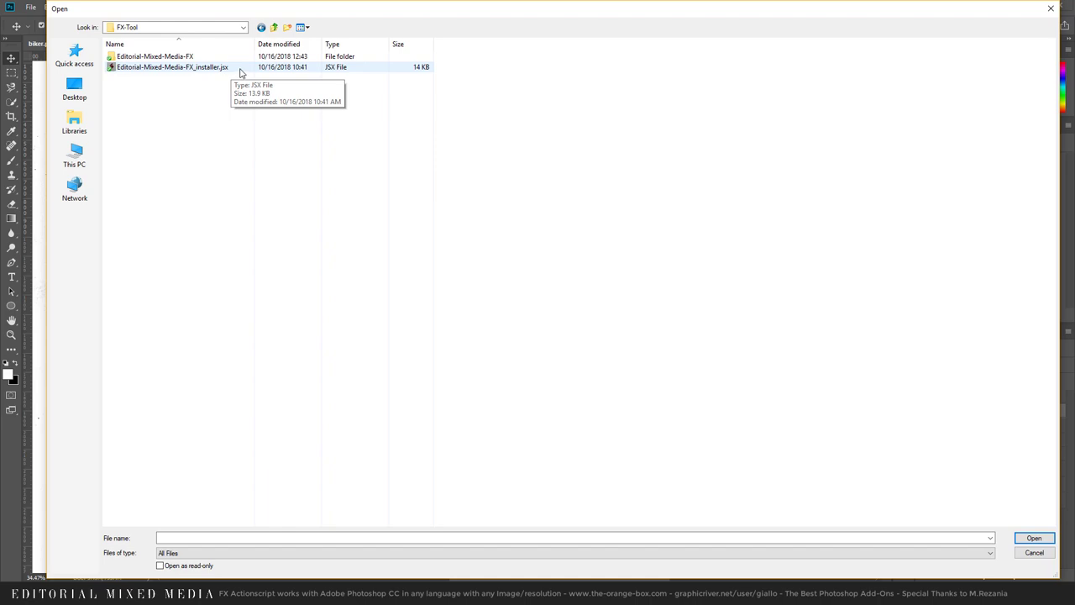
double_click(240, 69)
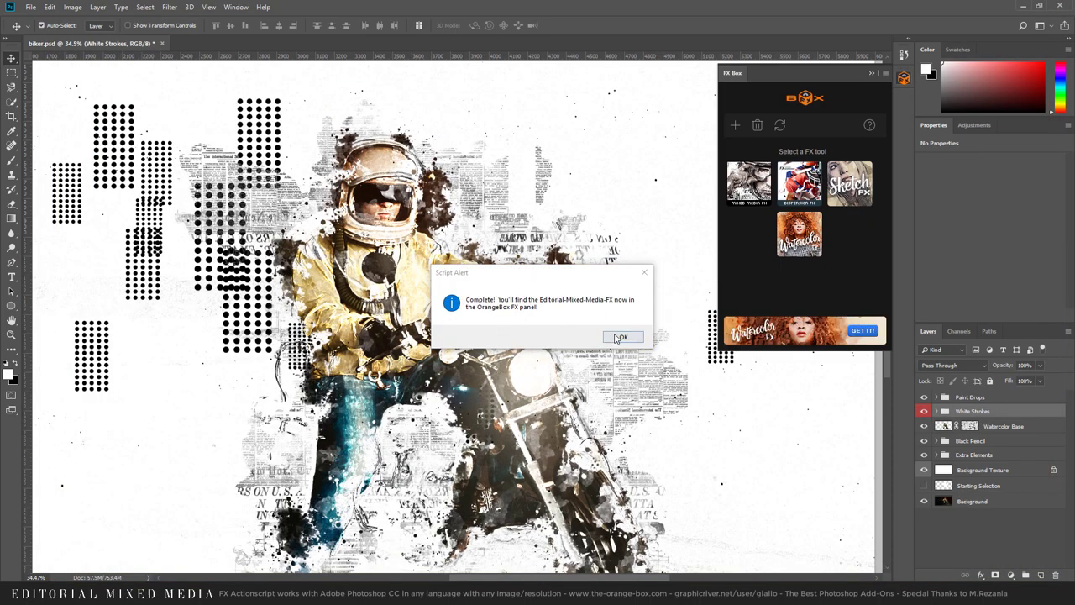
- Dismiss the install alert and delete all demo layers from Paint Drops to Starting Selection
left_click(620, 338)
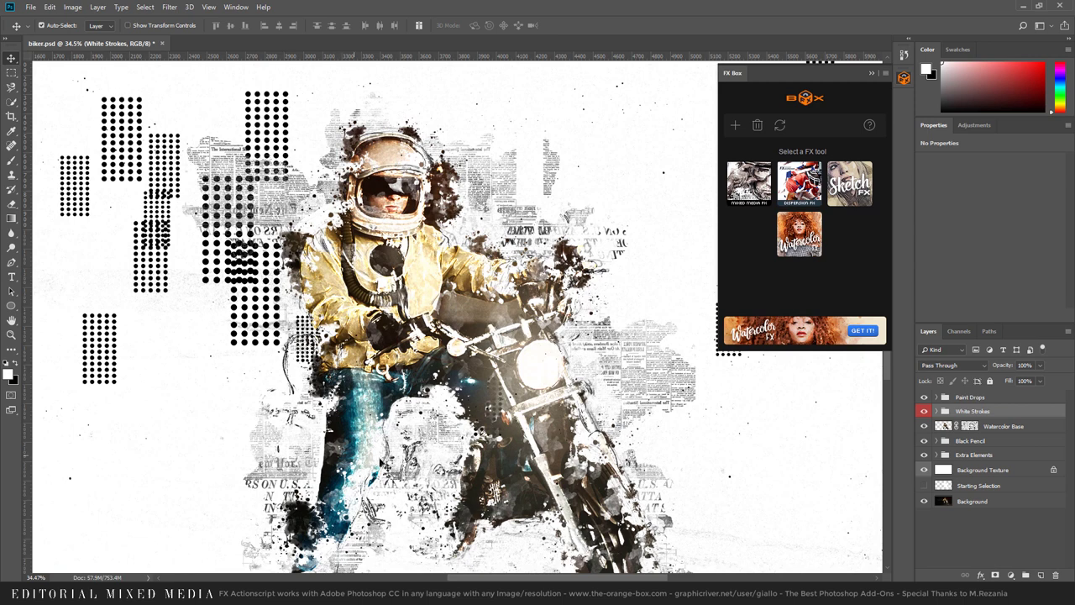
left_click(972, 399)
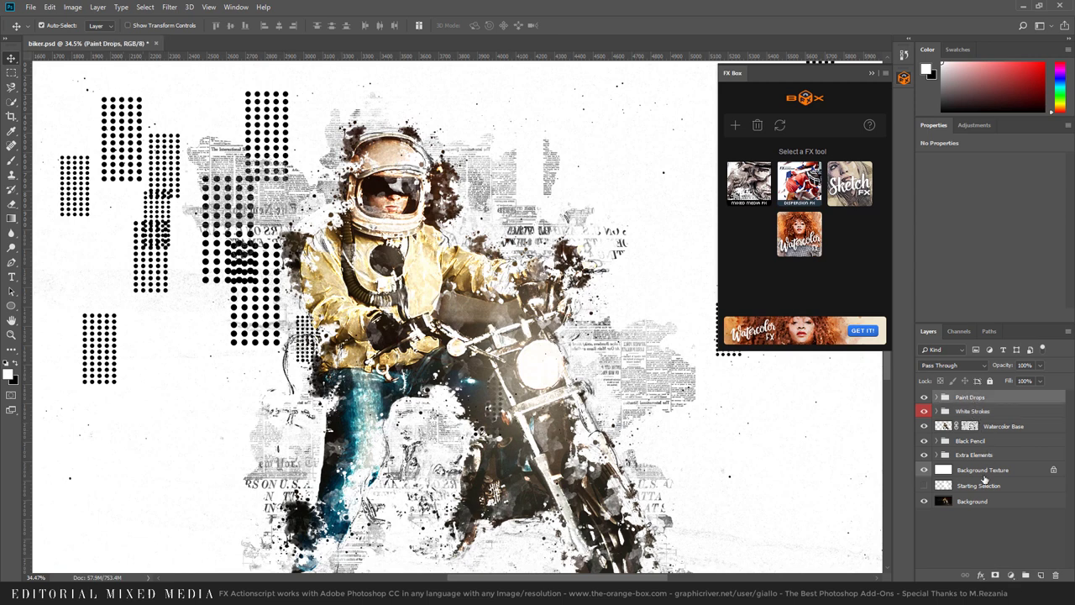
left_click(983, 485, "shift")
key("Delete")
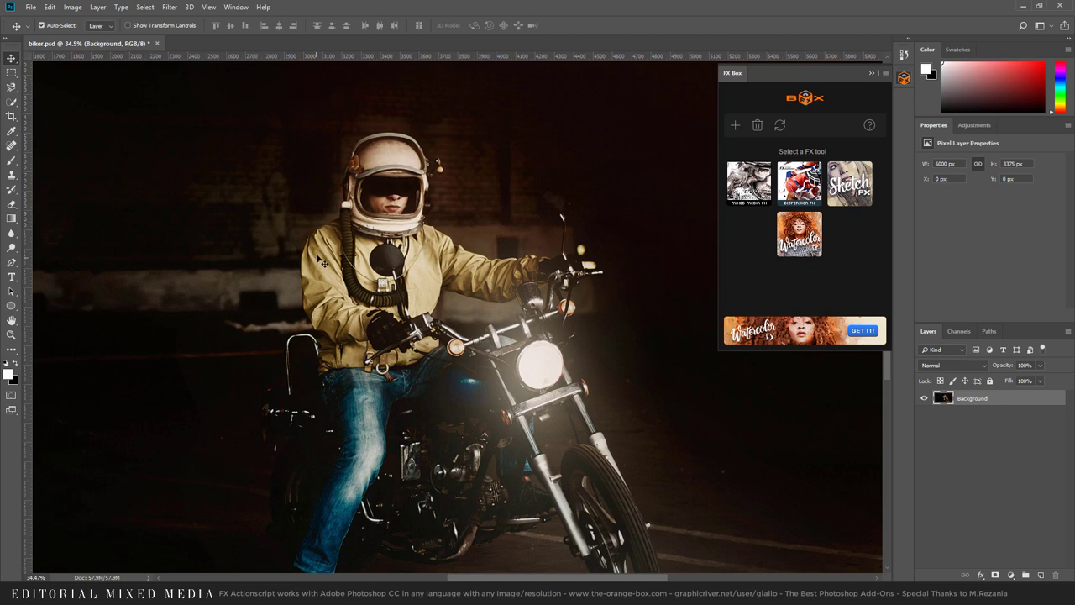
key("l")
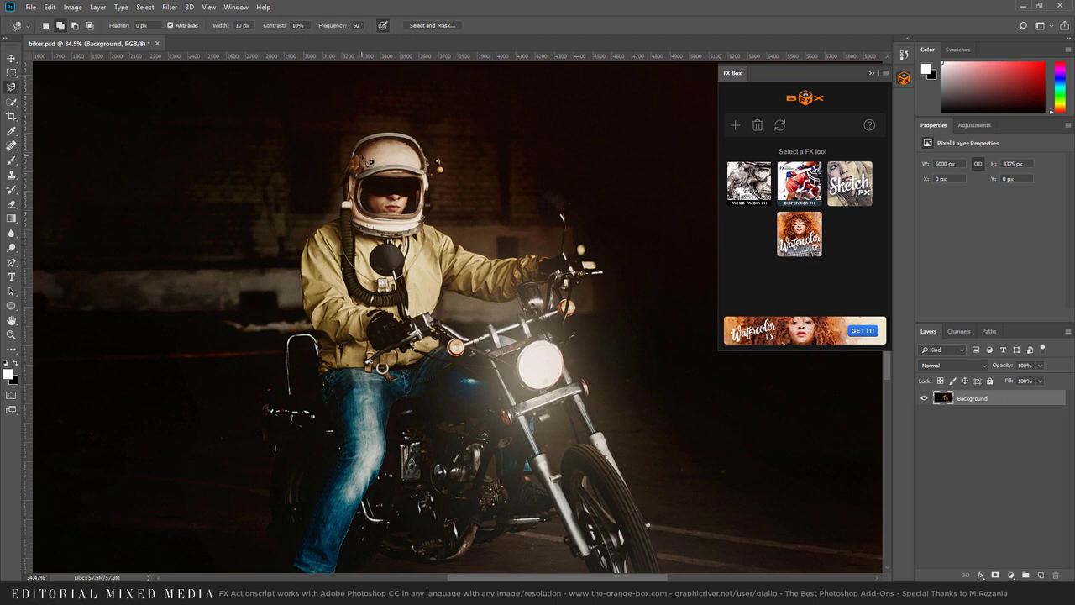
- Trace the rider and motorcycle with the Magnetic Lasso and start subtracting the handlebar gap
left_click(365, 140)
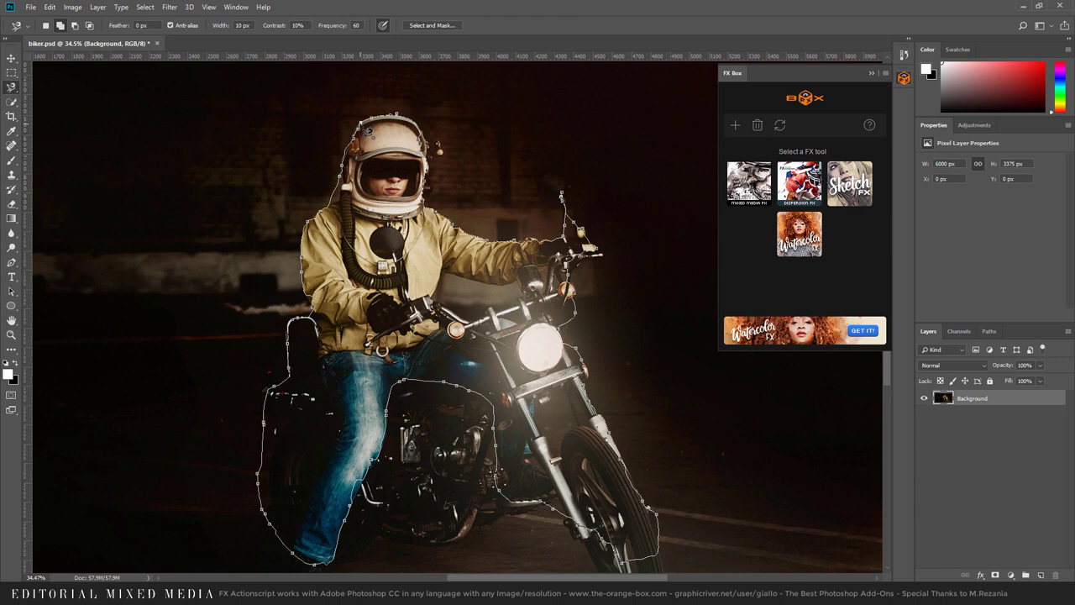
left_click(367, 129)
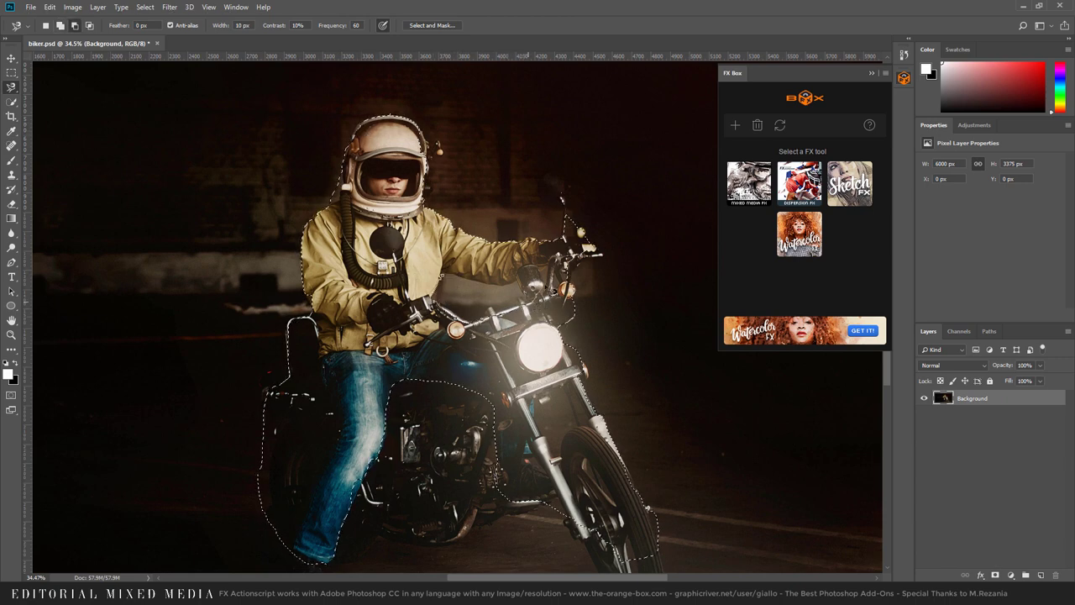
left_click(549, 268)
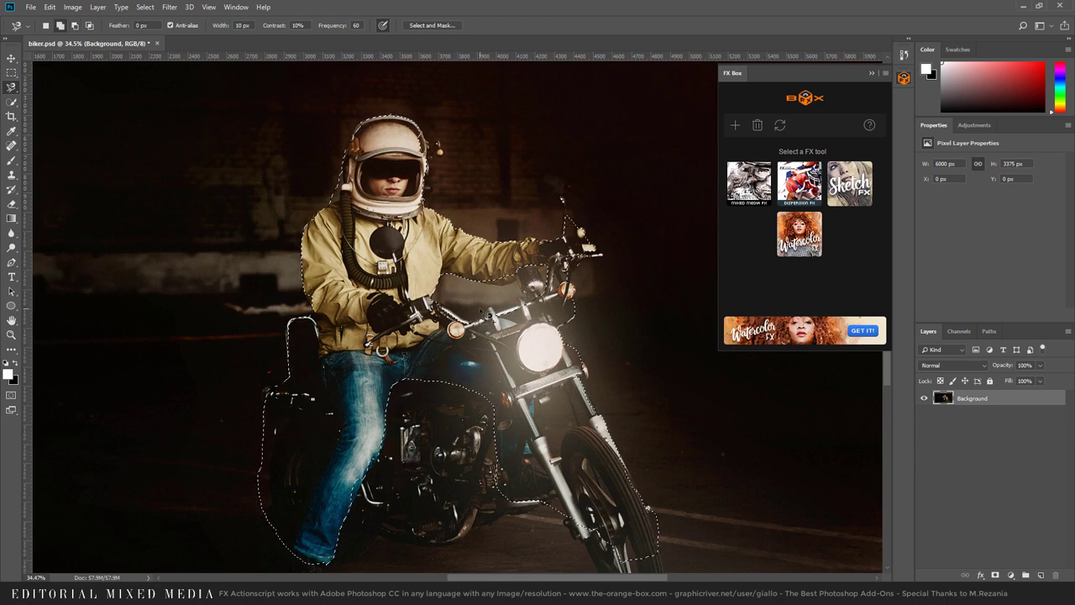
key("alt")
- Fill the rider selection with white on a new Layer 1 and preview the Mixed Media FX effect
left_click(1041, 577)
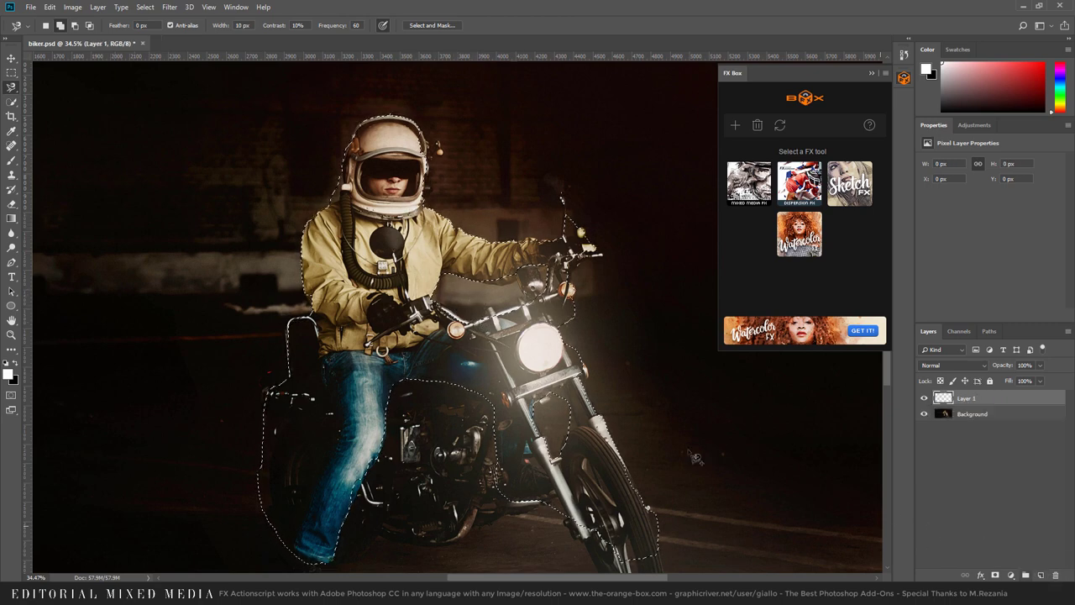
key("alt+BackSpace")
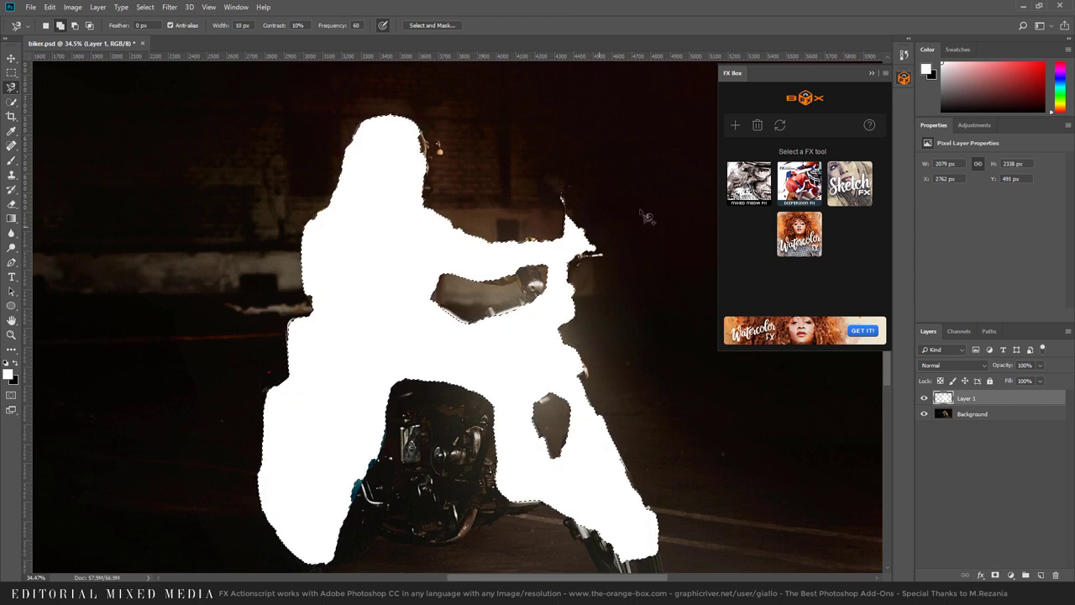
left_click(753, 186)
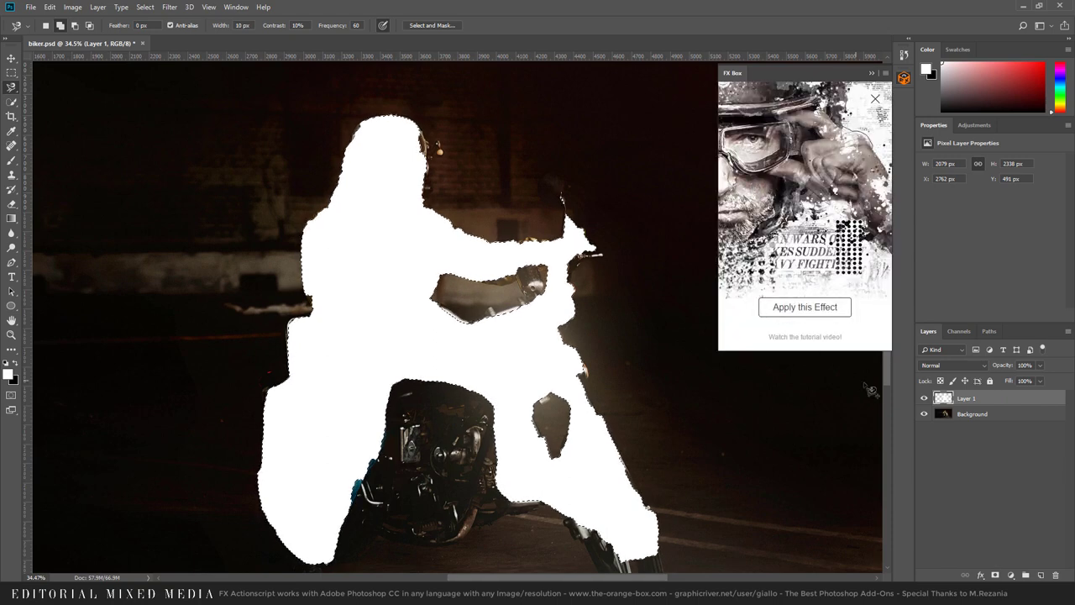
- Toggle layer visibility to compare the white silhouette with the photo, then select Layer 1
left_click(925, 399)
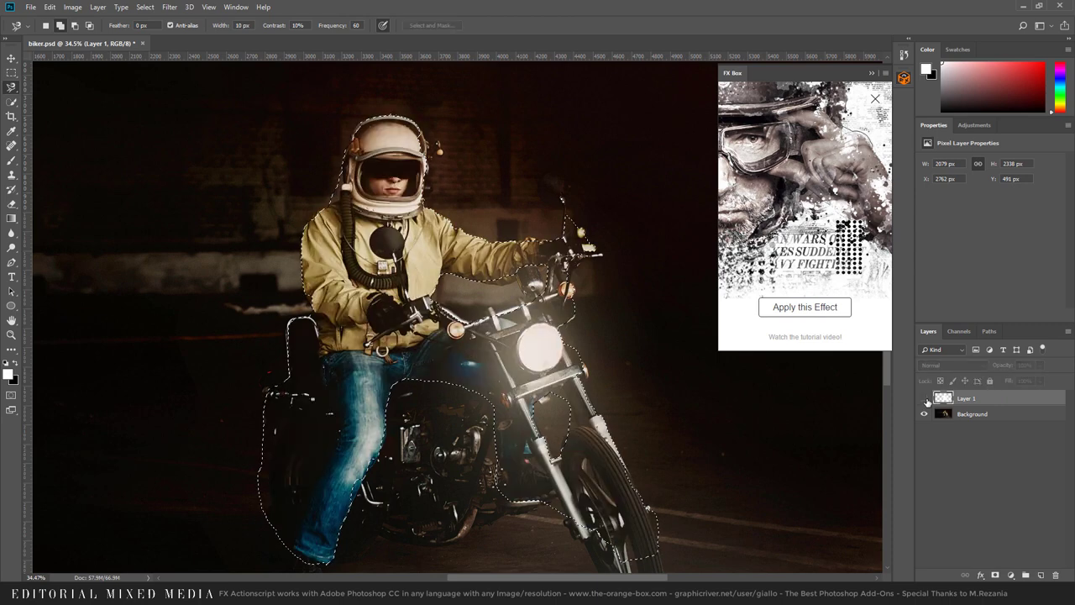
left_click(925, 399)
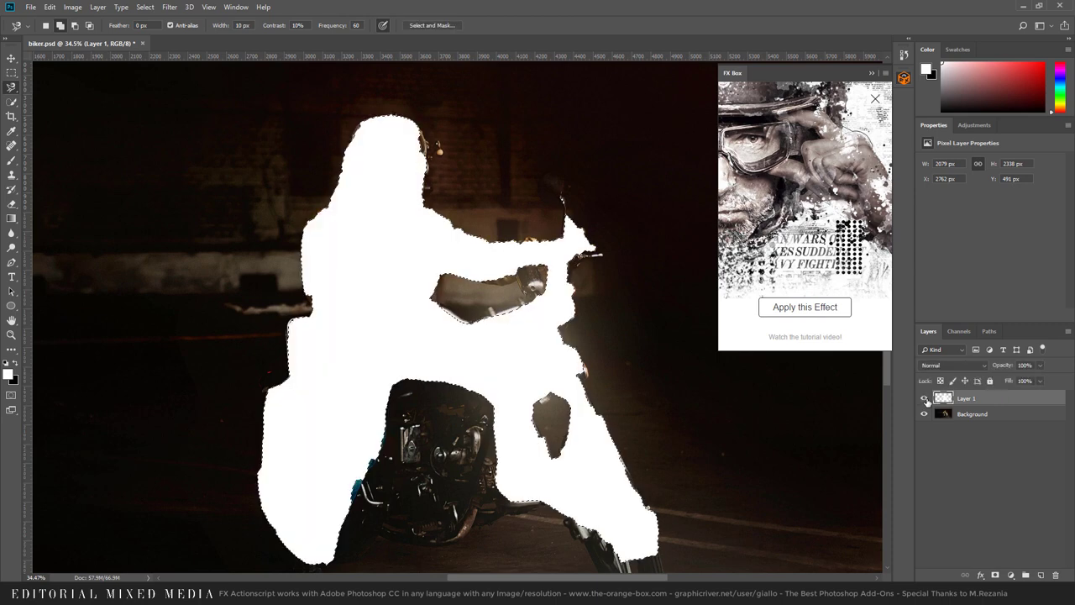
left_click(999, 414)
left_click(925, 413)
left_click(925, 413)
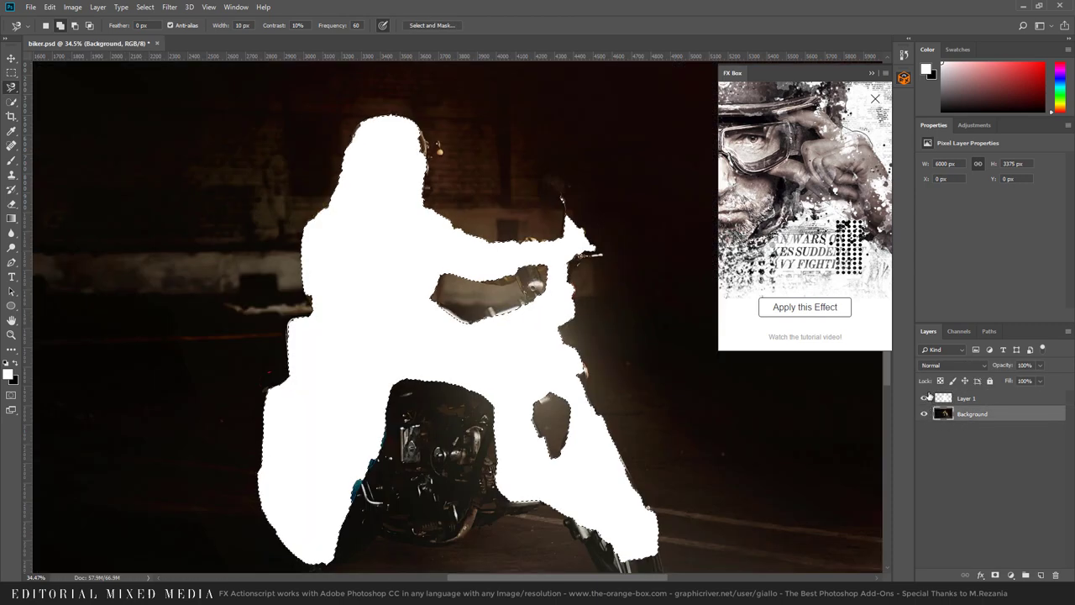
left_click(974, 399)
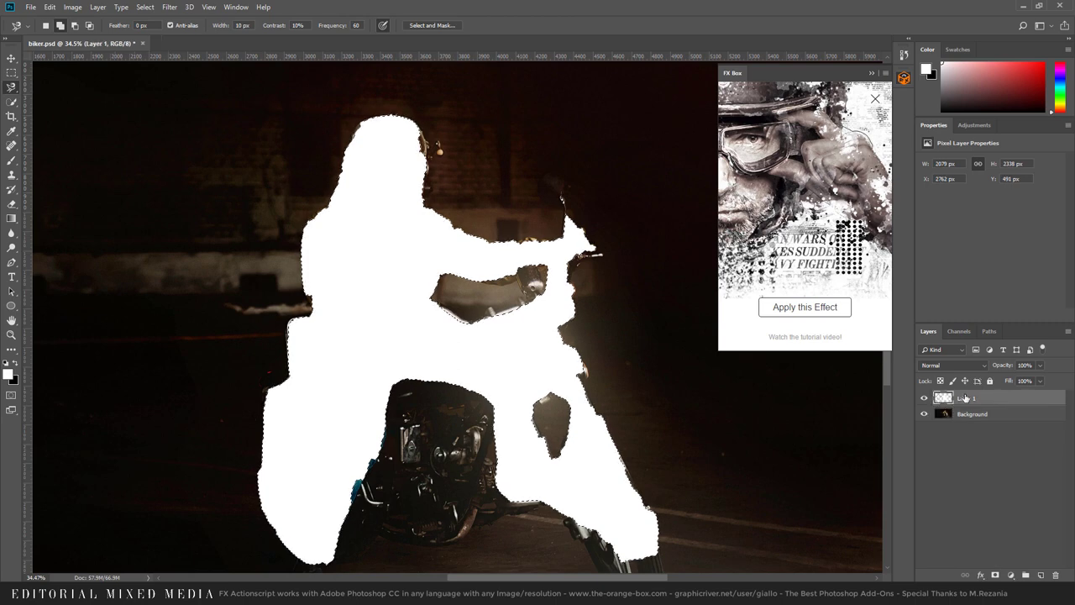
- Apply the Editorial Mixed Media FX effect to the white rider silhouette on Layer 1
left_click(816, 312)
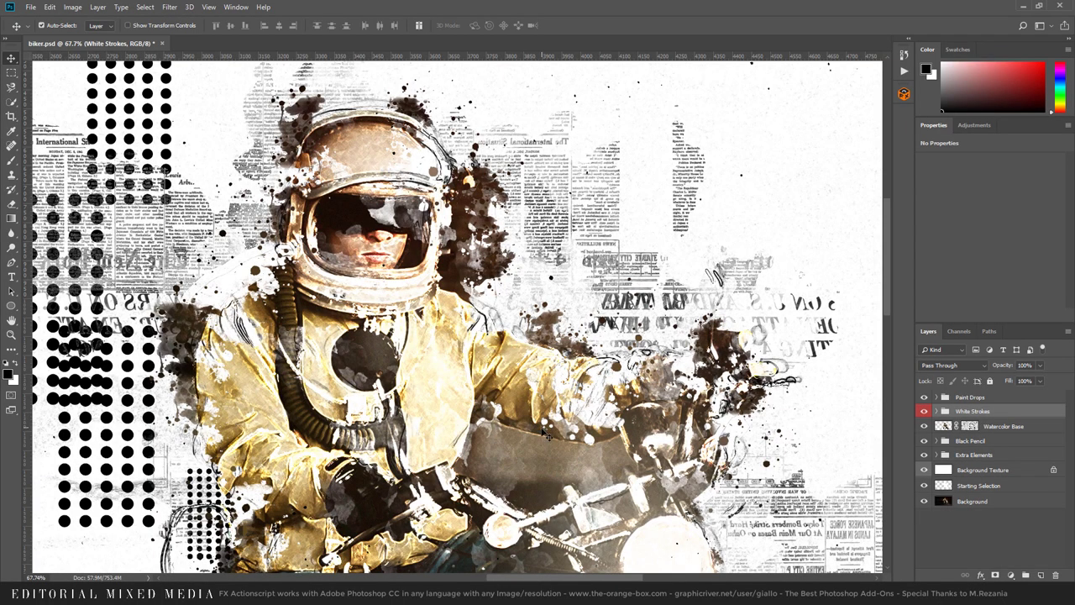
- Show Paint Drops, try a 62% fill on White Strokes, then hide White Strokes
left_click_drag(546, 434, 544, 201)
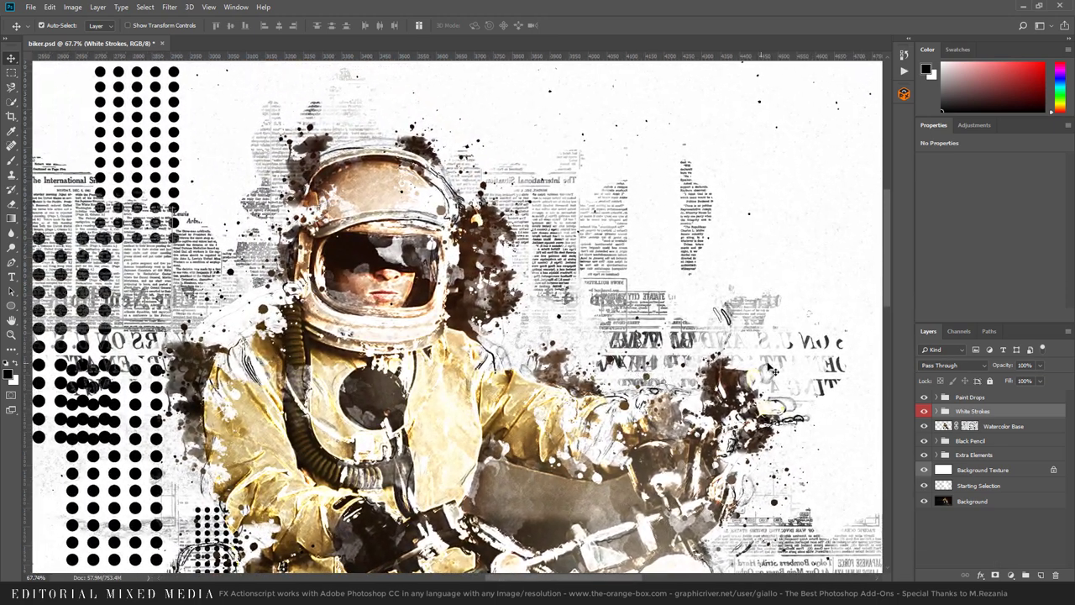
left_click(923, 396)
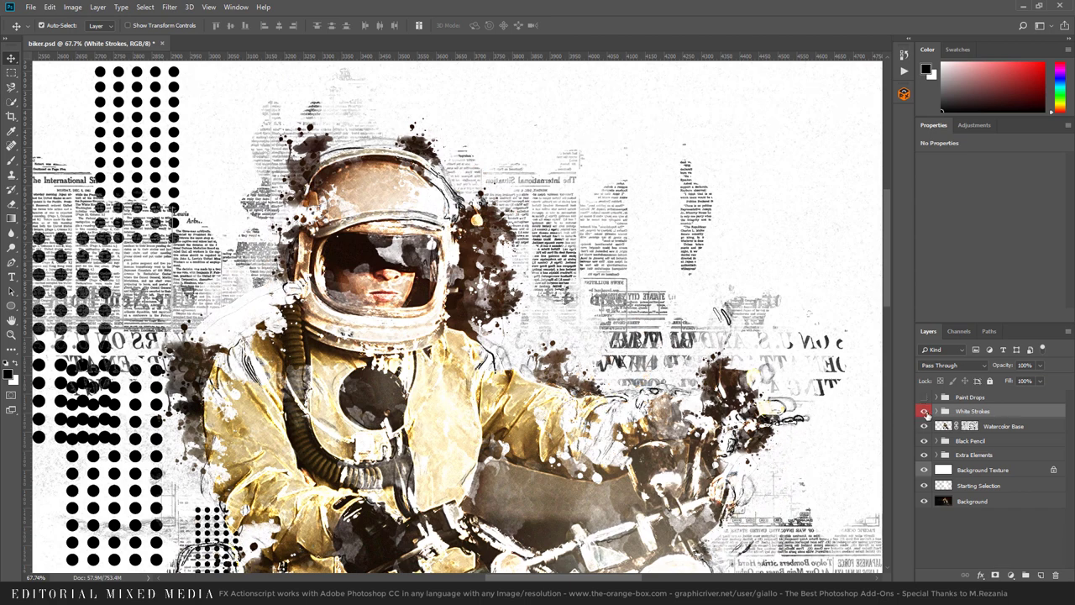
left_click(925, 412)
left_click(925, 411)
left_click(1040, 380)
mouse_move(1031, 395)
left_mouse_down()
mouse_move(1022, 398)
mouse_move(1040, 397)
left_mouse_up()
left_click(971, 413)
left_click(924, 413)
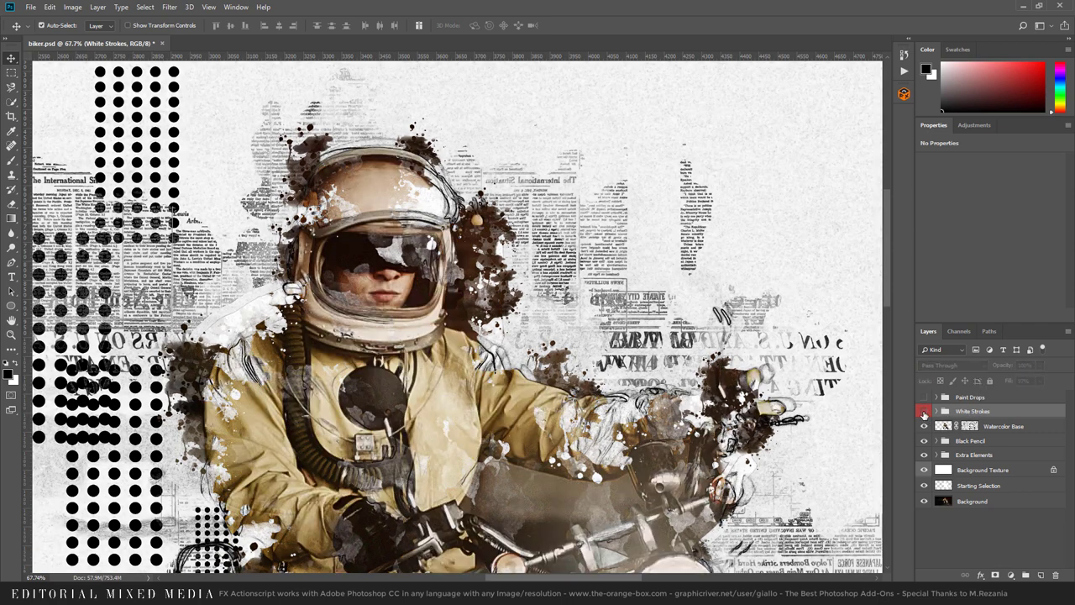
left_click(924, 412)
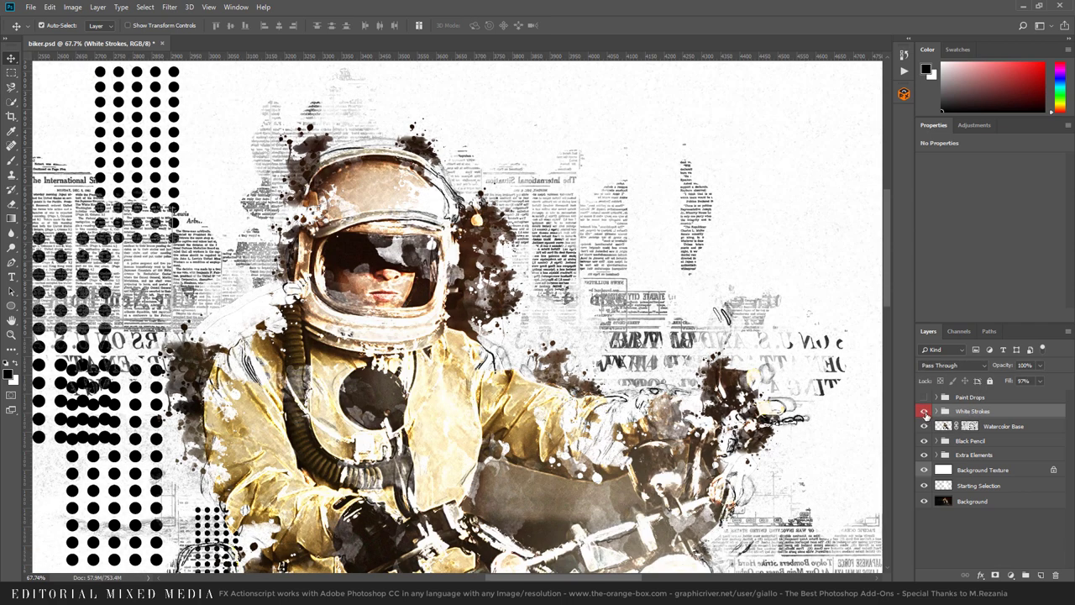
left_click(924, 413)
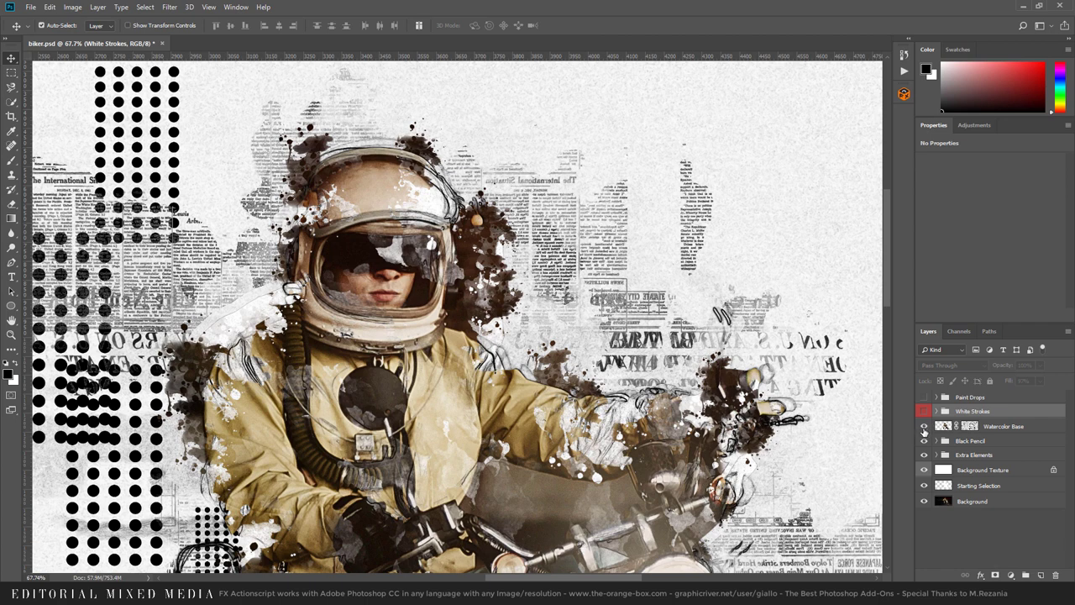
- Hide Watercolor Base and Black Pencil, and toggle Extra Elements' paint drops and Newspaper Text
left_click(924, 427)
left_click(924, 426)
scroll(534, 468, "down", 3)
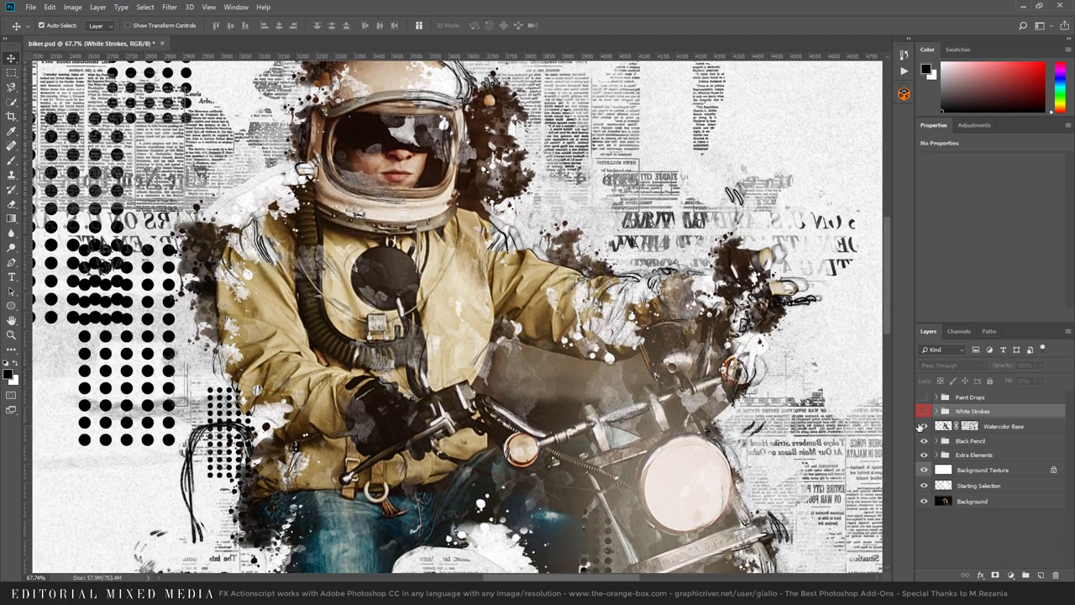
left_click(925, 427)
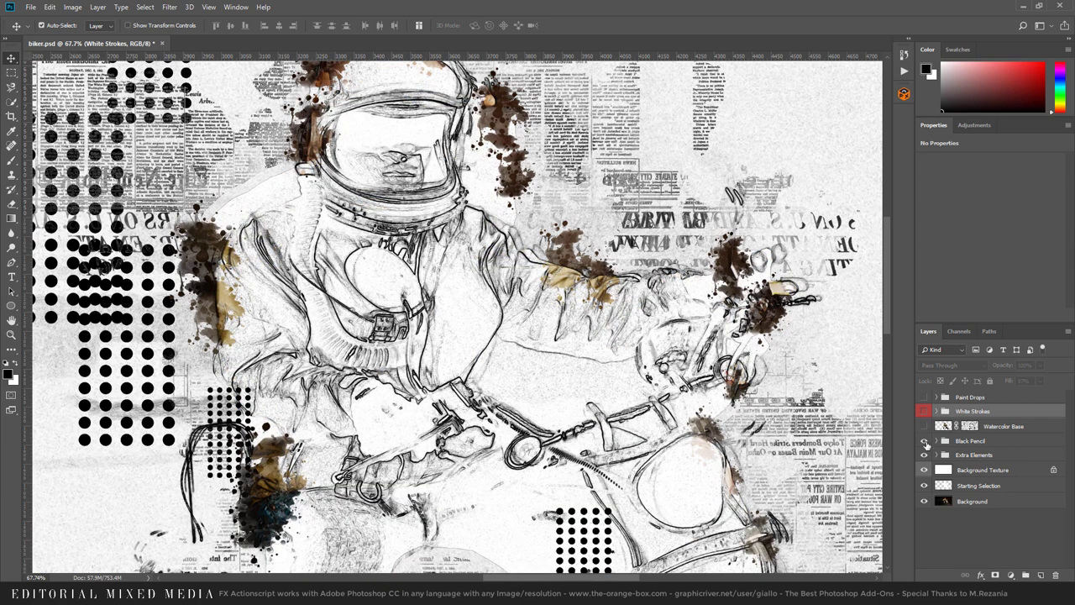
left_click(922, 442)
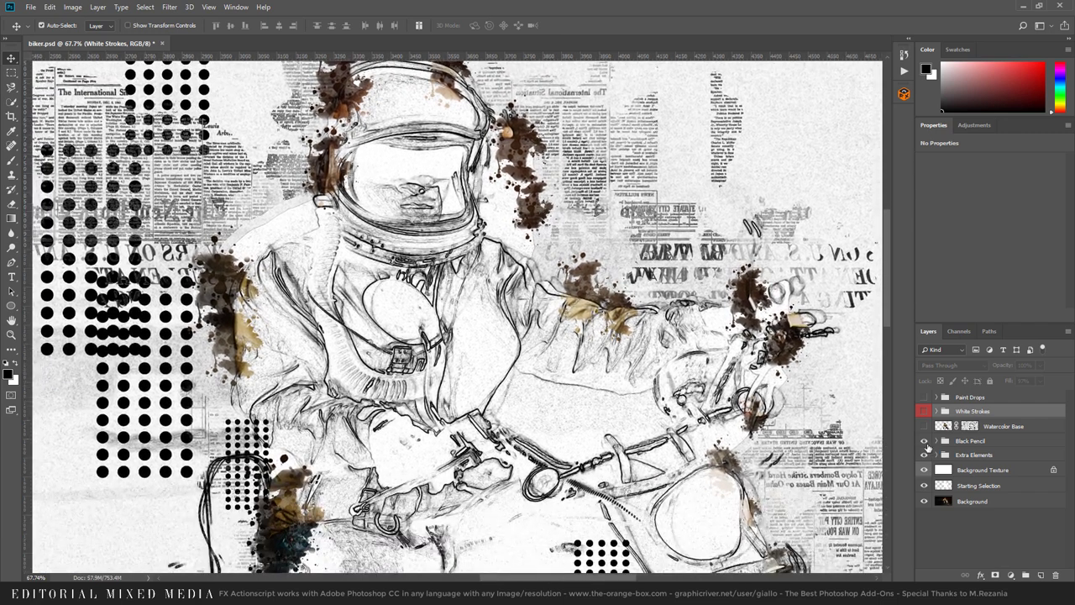
left_click(925, 441)
left_click(938, 455)
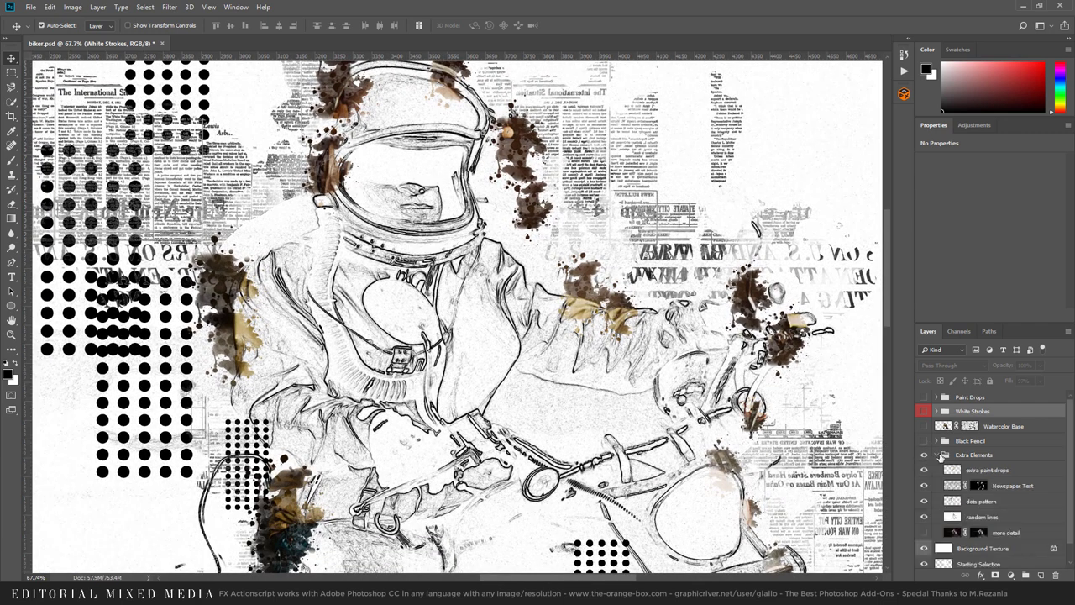
left_click(924, 457)
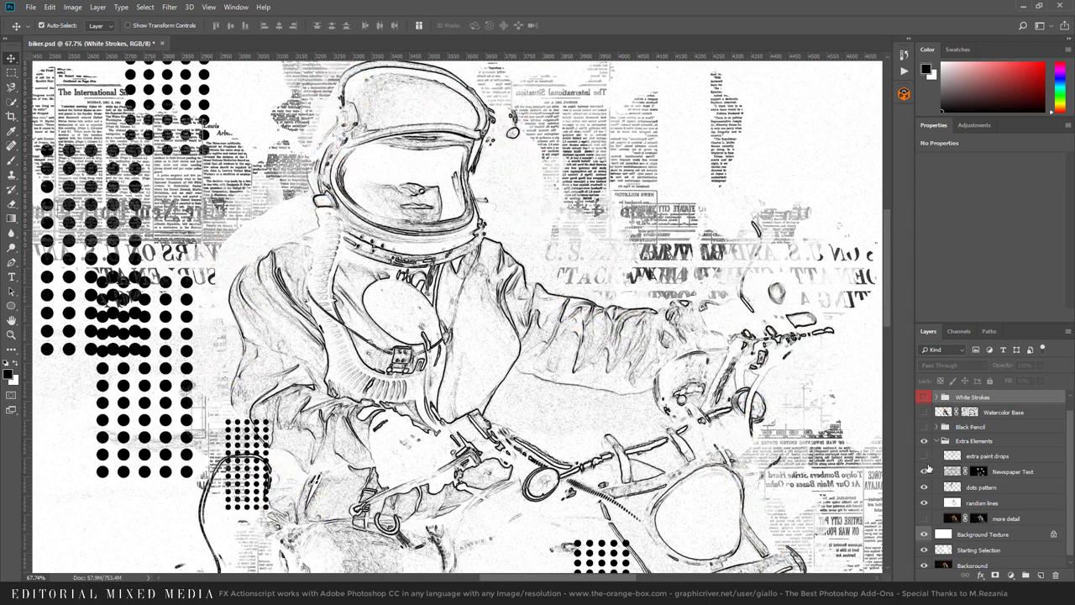
left_click(925, 471)
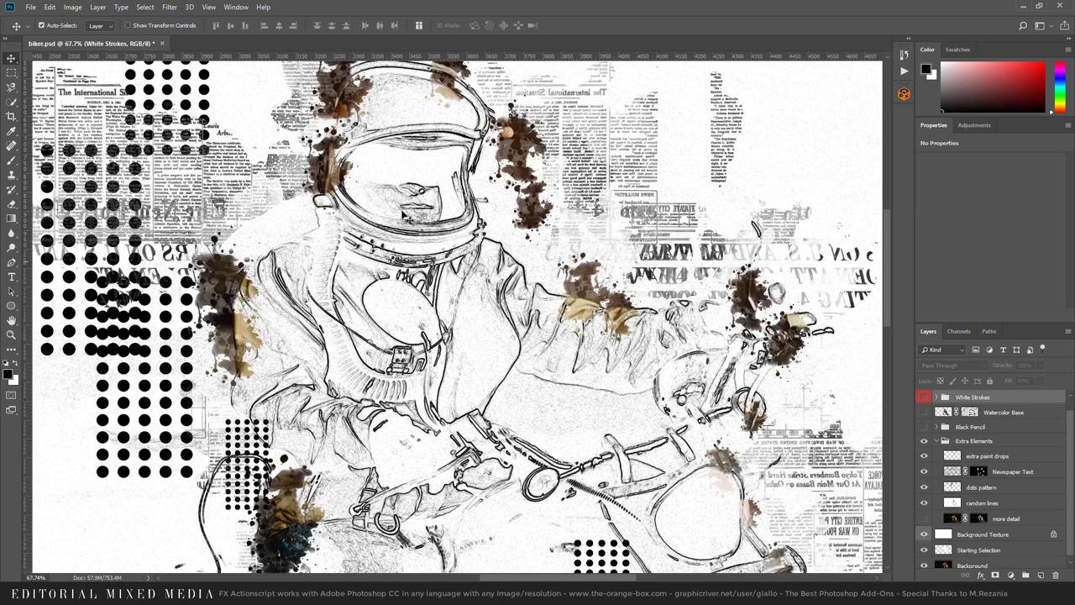
left_click_drag(925, 471, 925, 456)
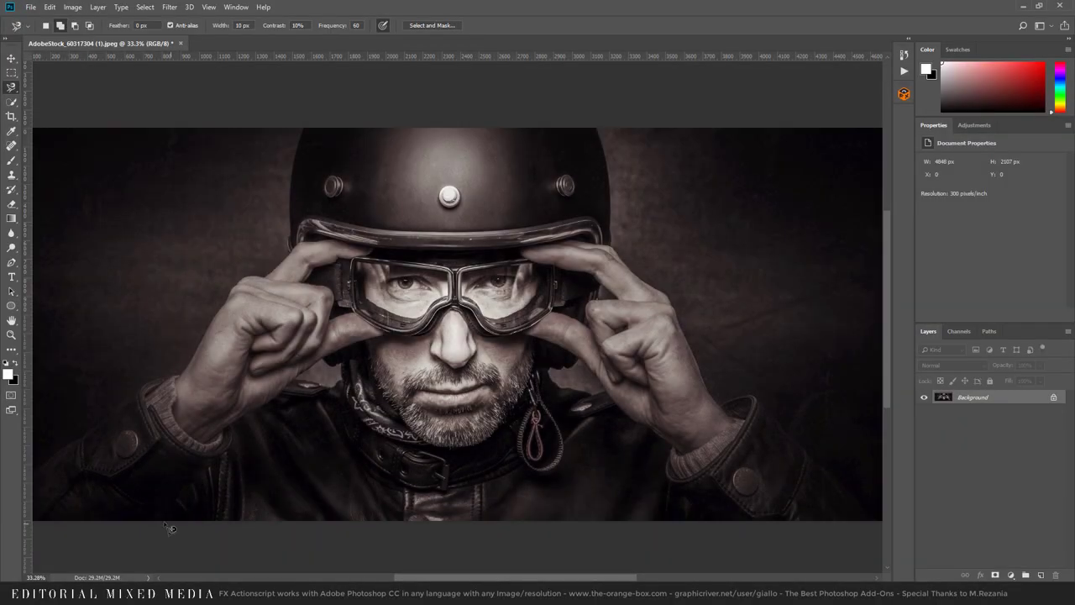
- Trace the goggled rider, fill the selection white on a new layer, and open FX Box
left_click(152, 516)
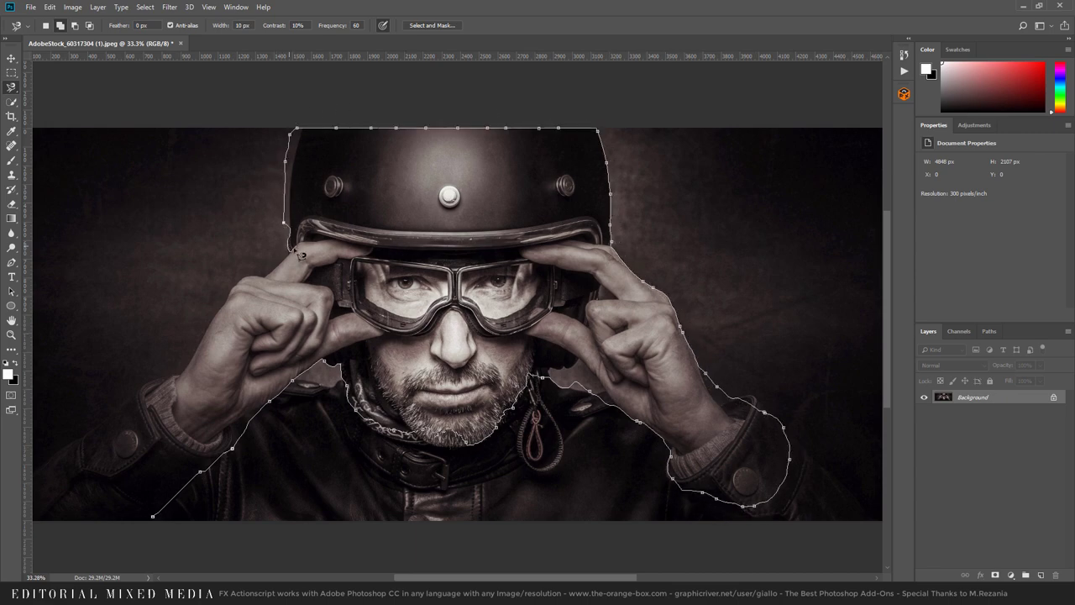
left_click(160, 522)
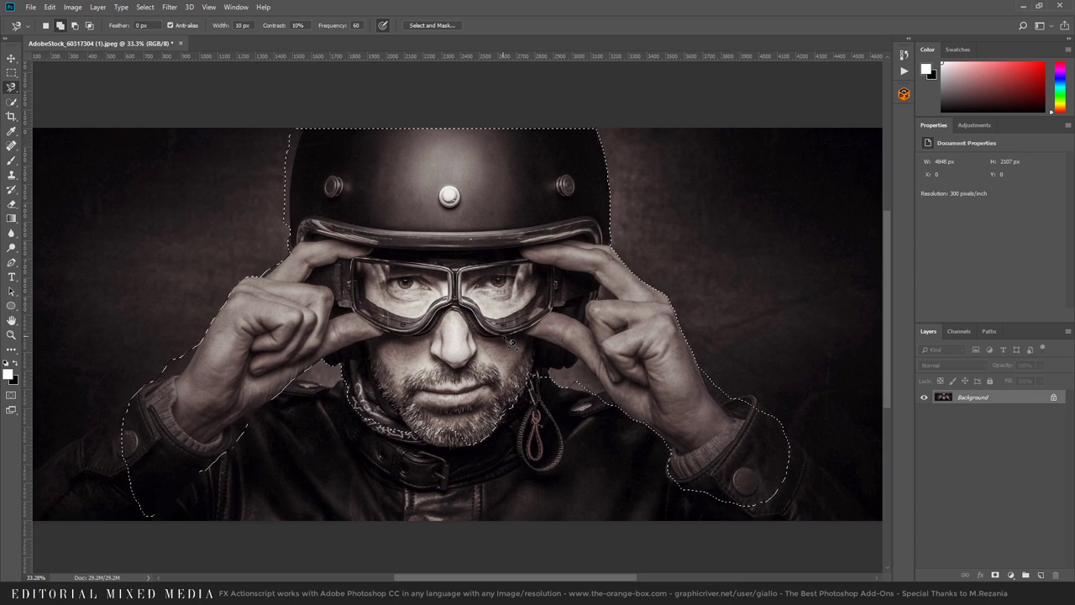
left_click(1042, 575)
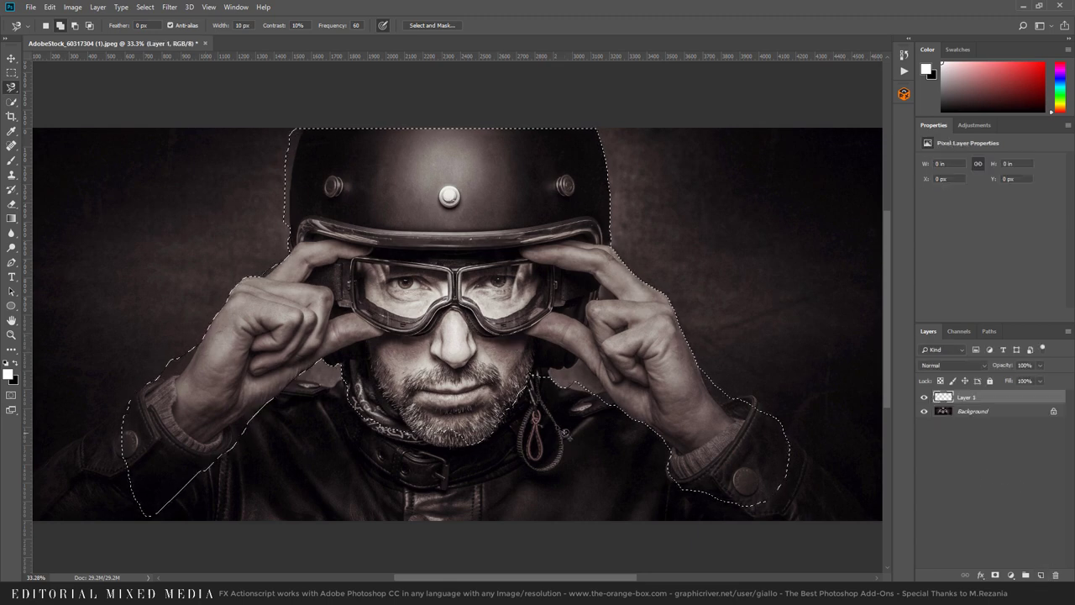
key("alt+BackSpace")
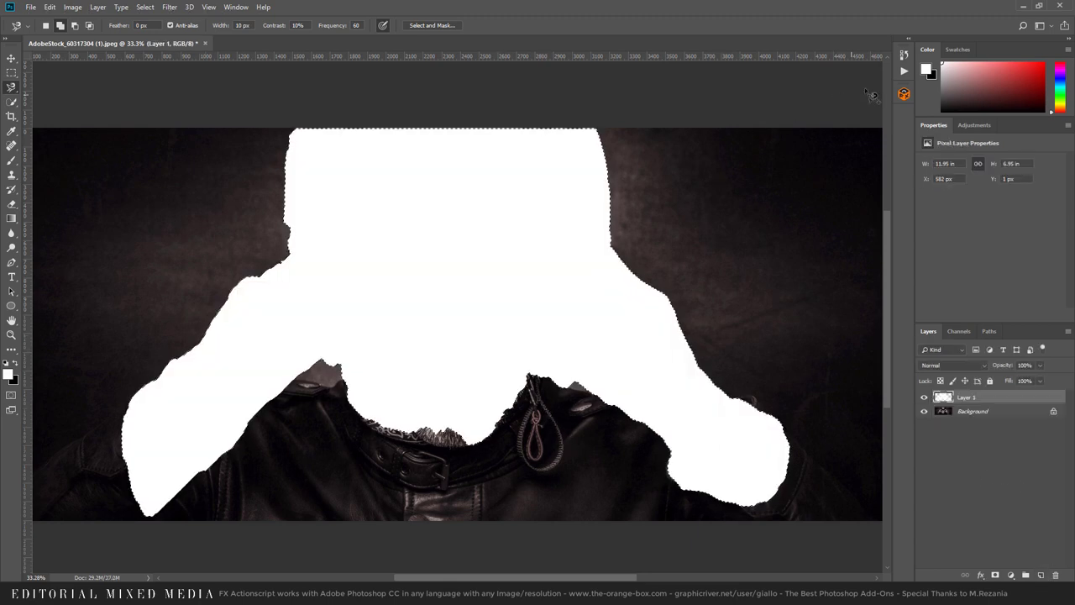
left_click(904, 94)
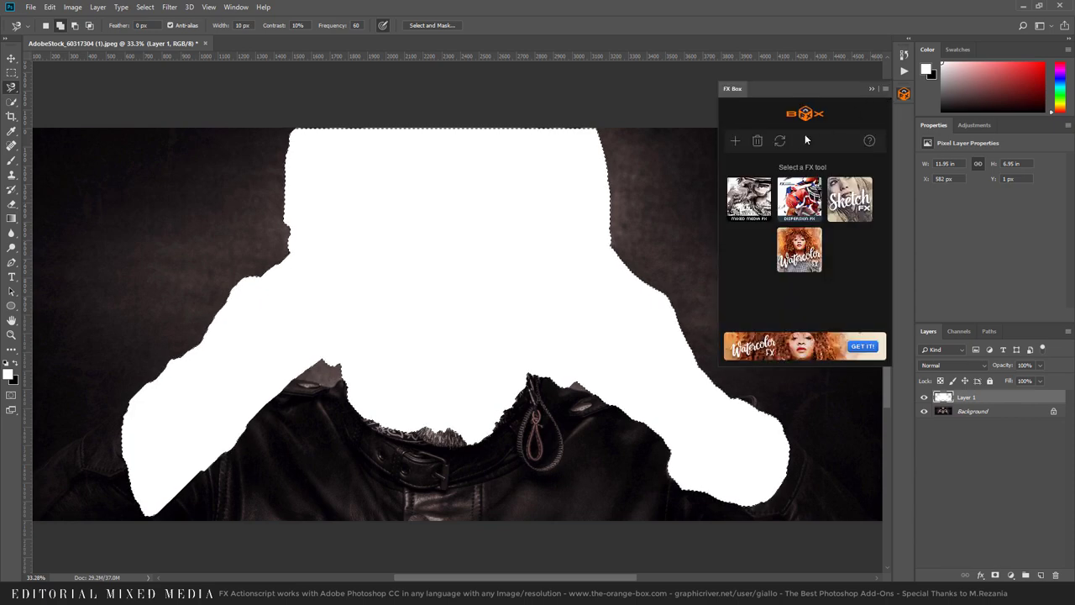
- Pick Editorial Mixed Media FX in FX Box and apply it to the goggled rider portrait
left_click(32, 8)
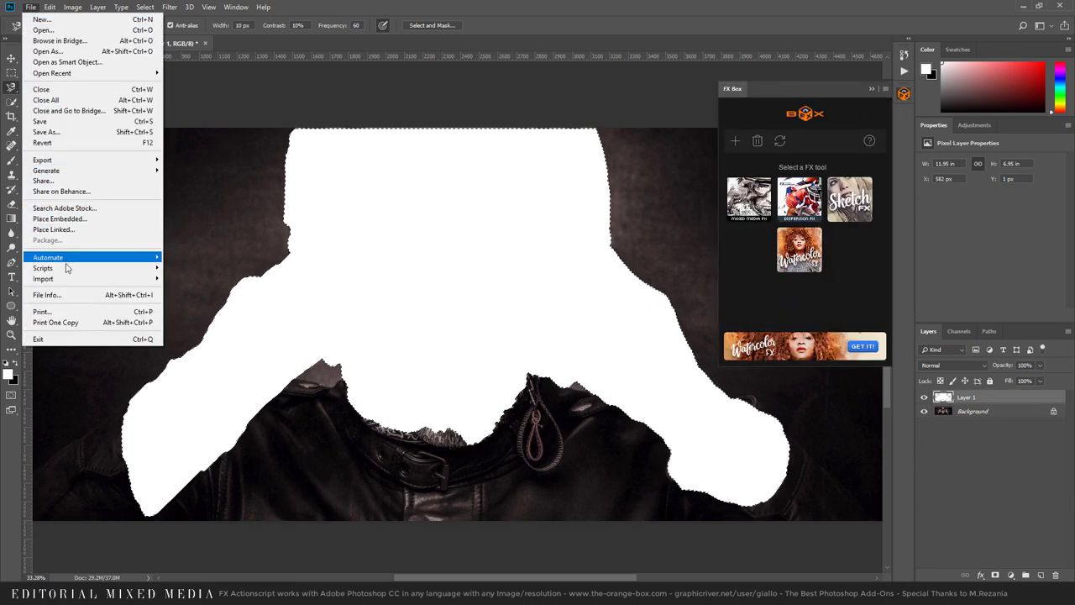
mouse_move(51, 268)
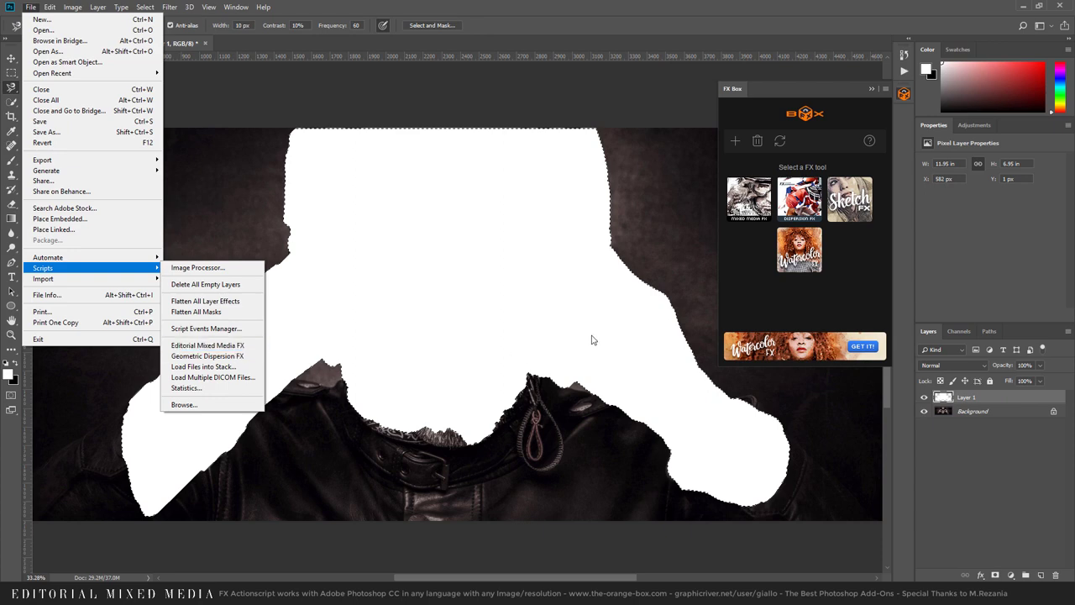
left_click(751, 258)
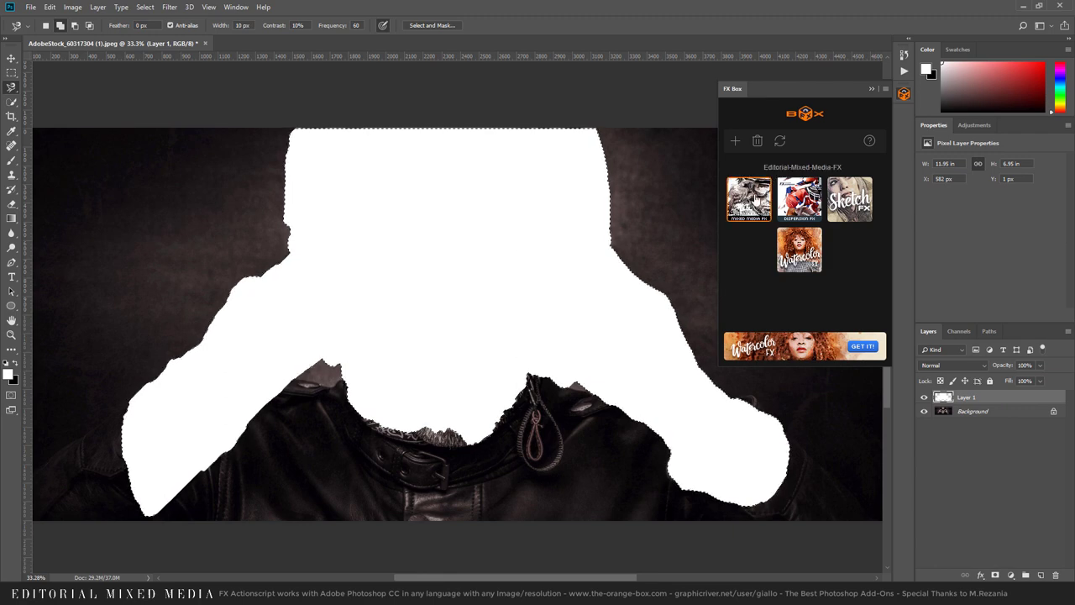
left_click(754, 199)
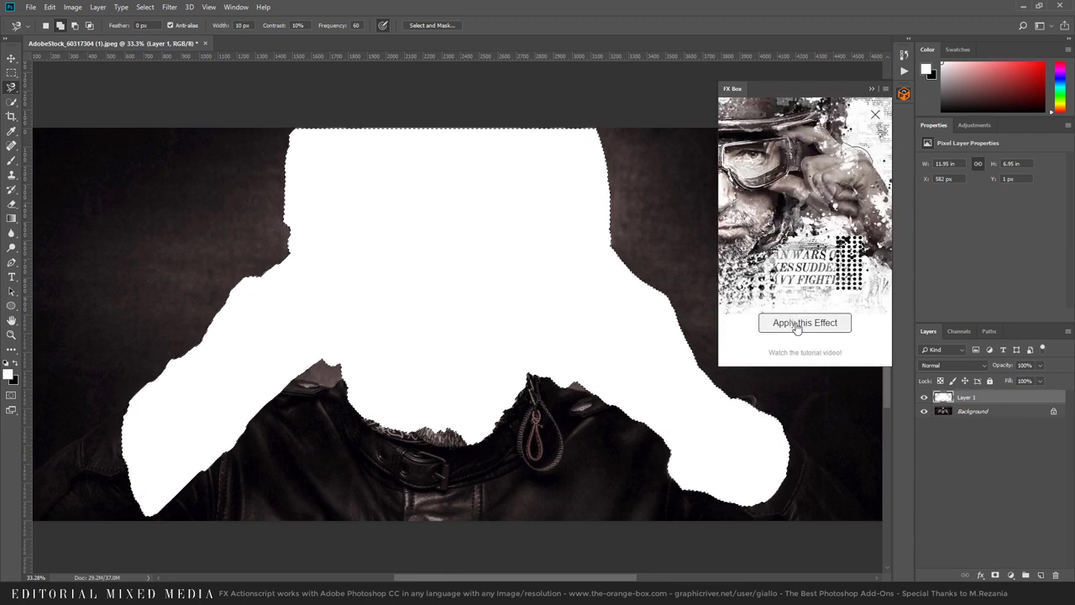
left_click(802, 328)
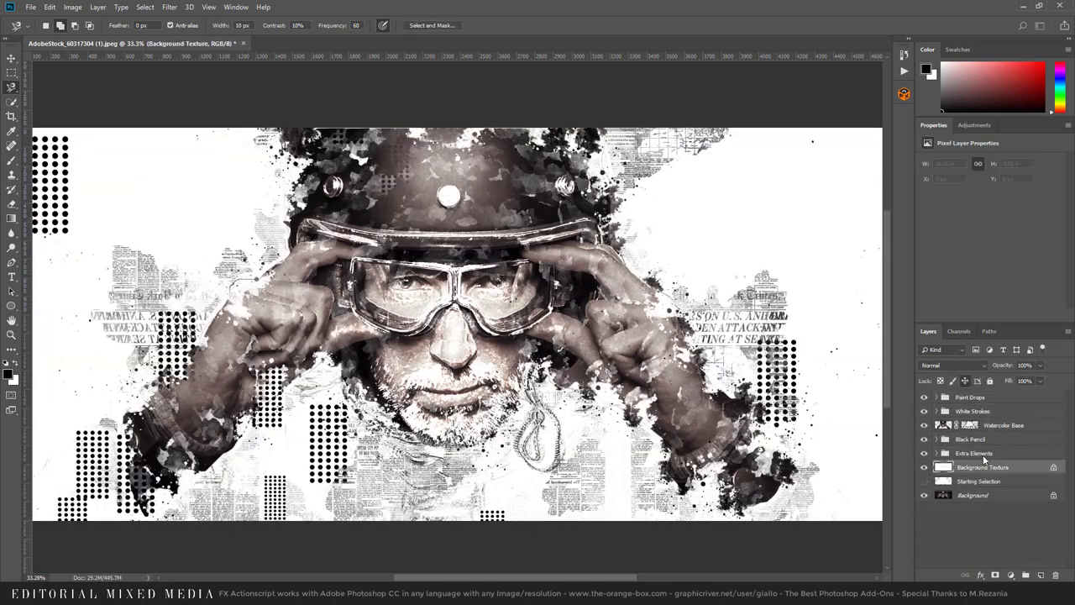
- Expand White Strokes and lower the accented edges layer's fill to 22%
left_click(924, 411)
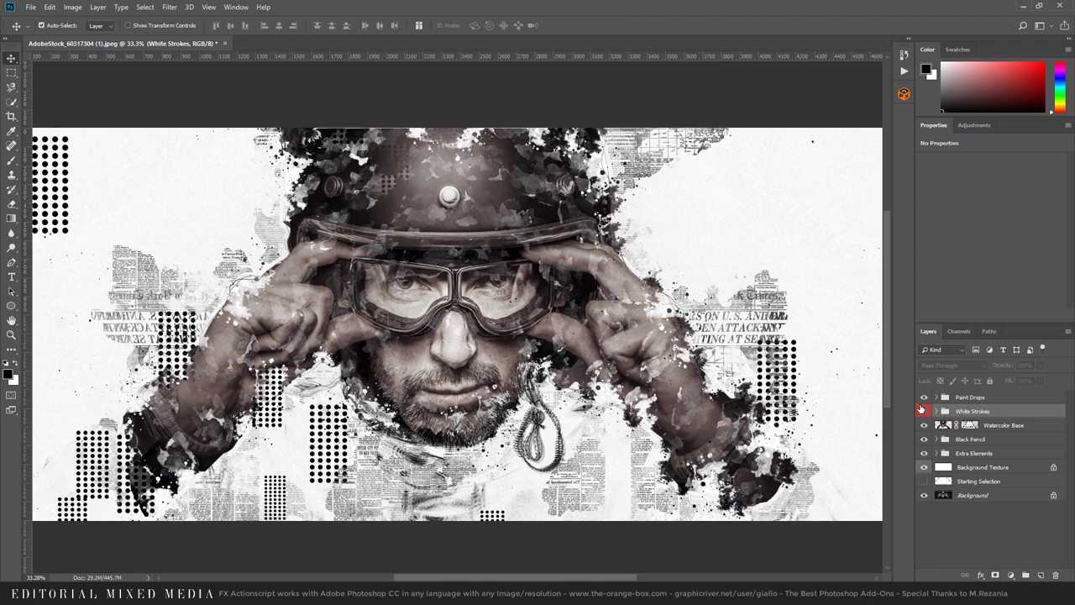
left_click(924, 411)
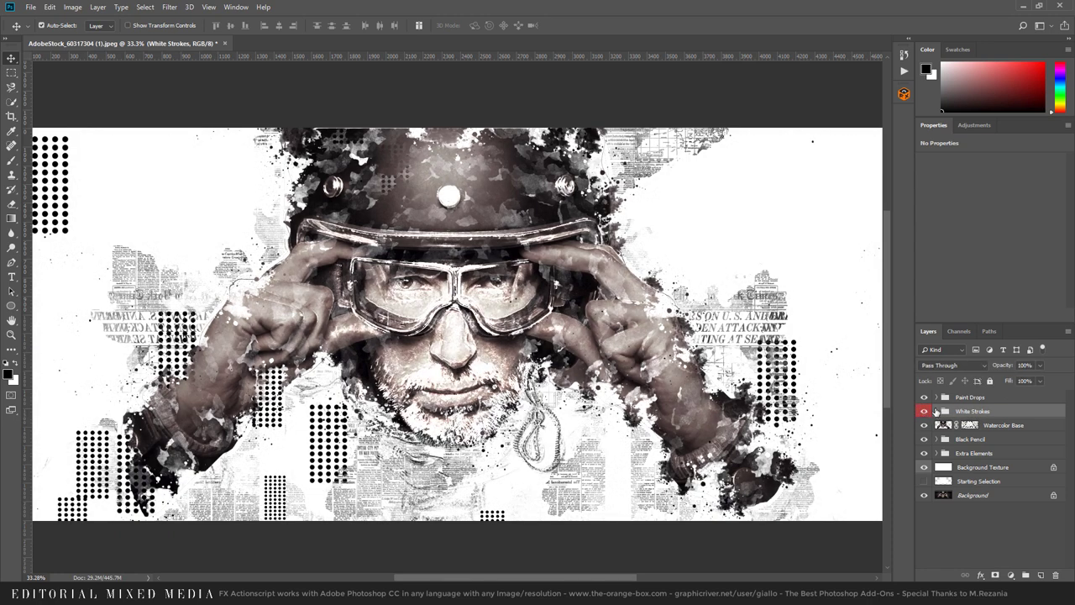
left_click(937, 411)
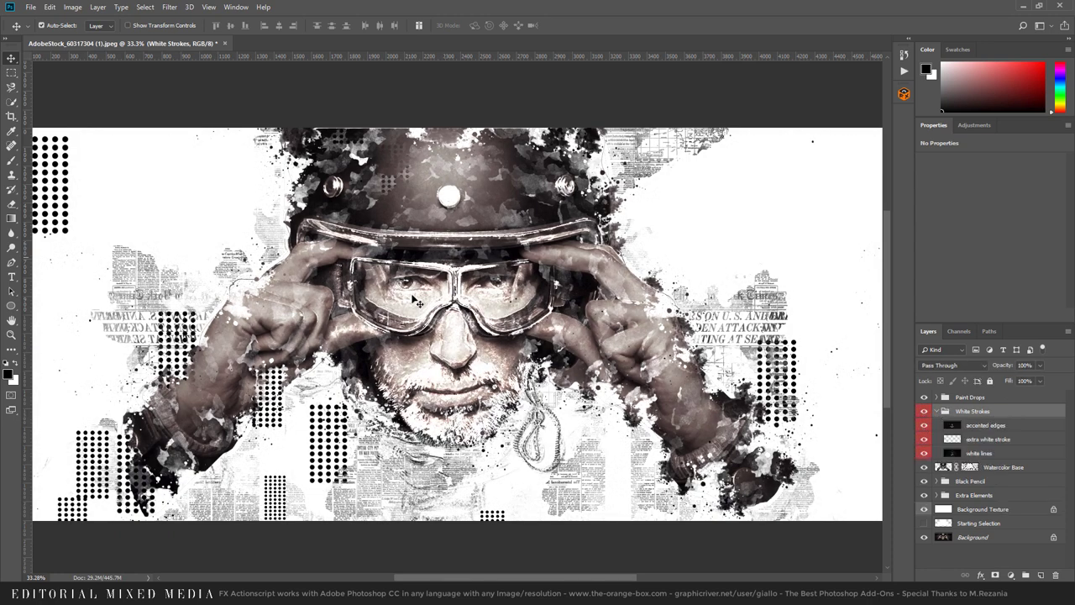
left_click(996, 426)
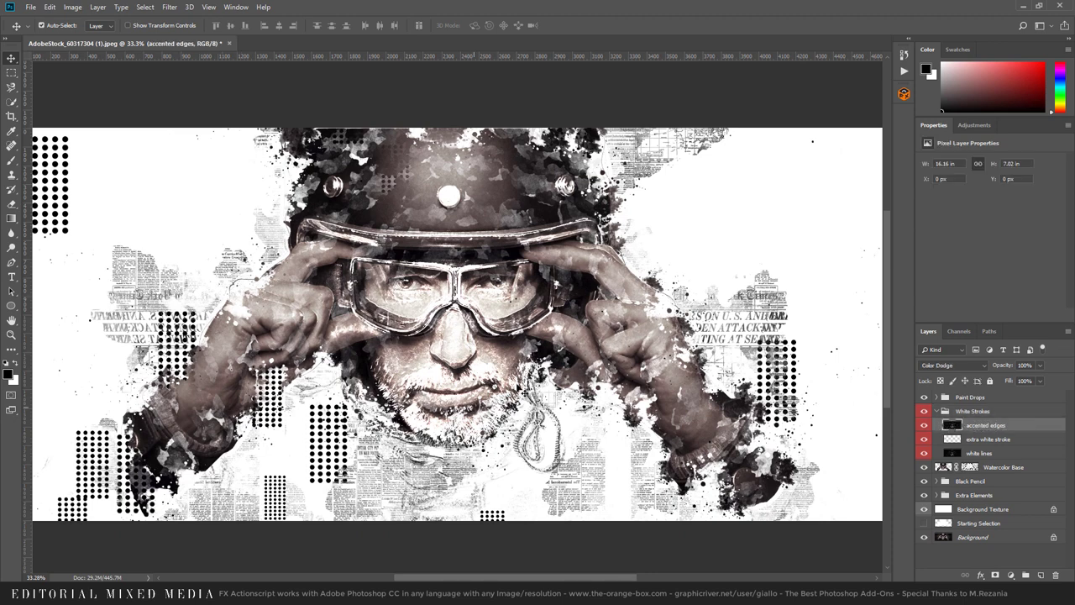
left_click(1010, 455)
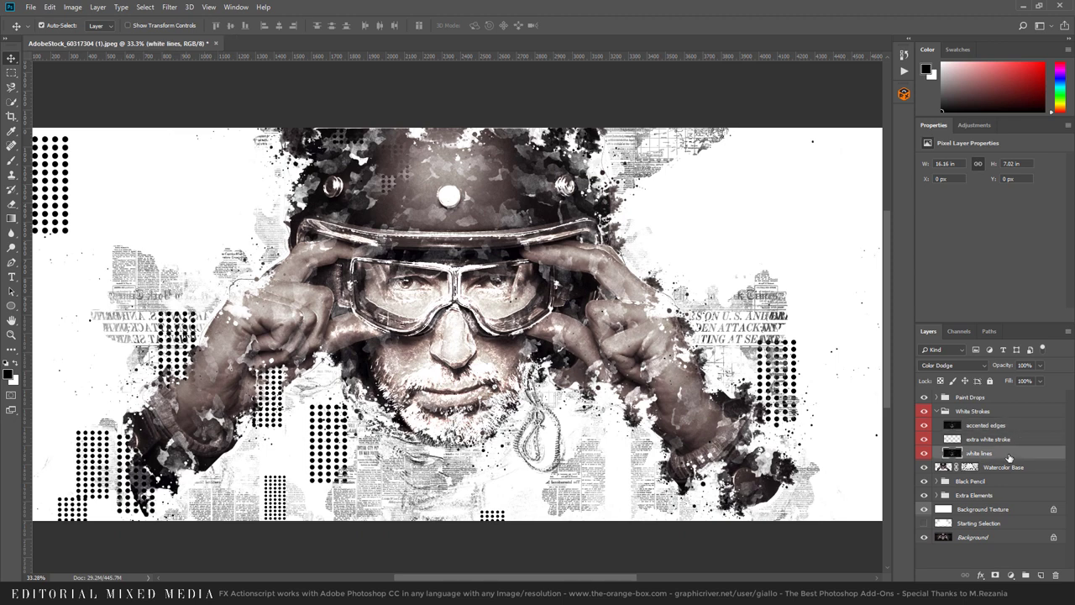
left_click(1017, 428)
left_click(1041, 380)
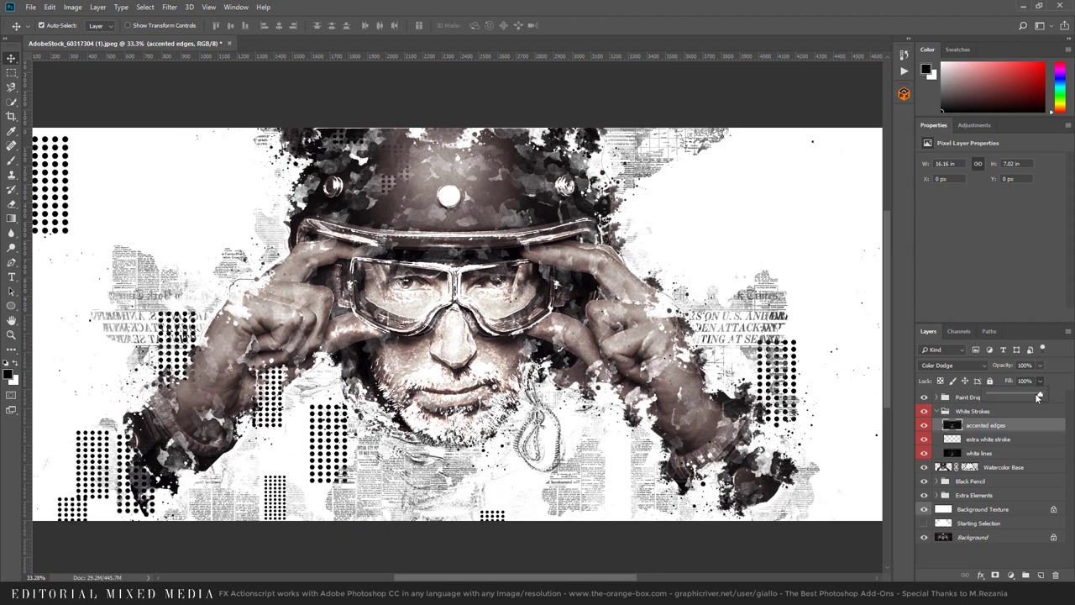
left_click_drag(1042, 395, 1016, 395)
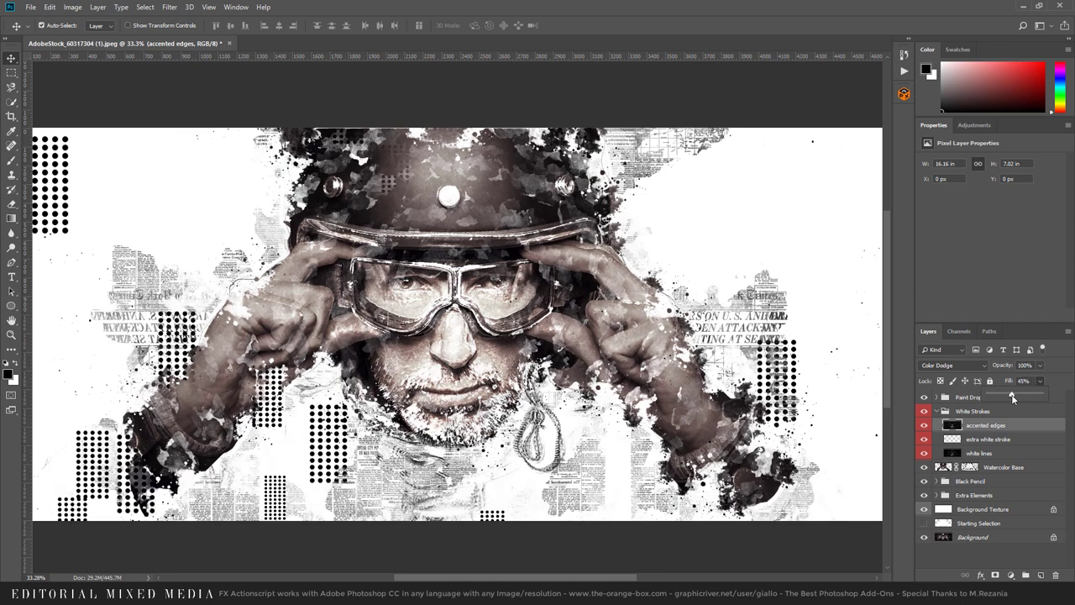
left_click_drag(1001, 397, 1003, 397)
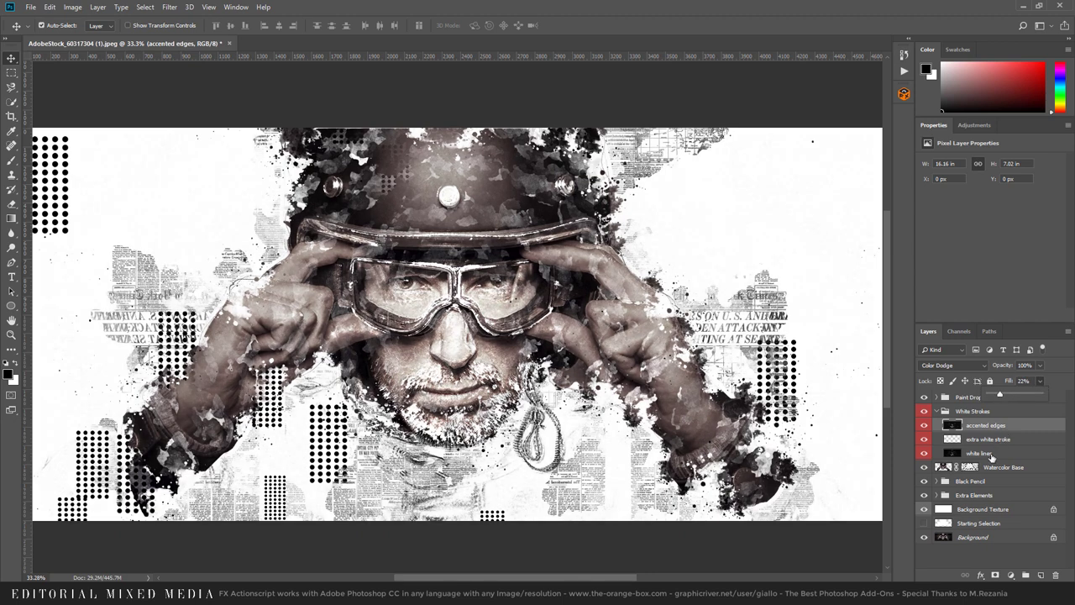
- Lower the white lines layer's fill to 23% and collapse the White Strokes group
left_click(992, 454)
left_click(1040, 380)
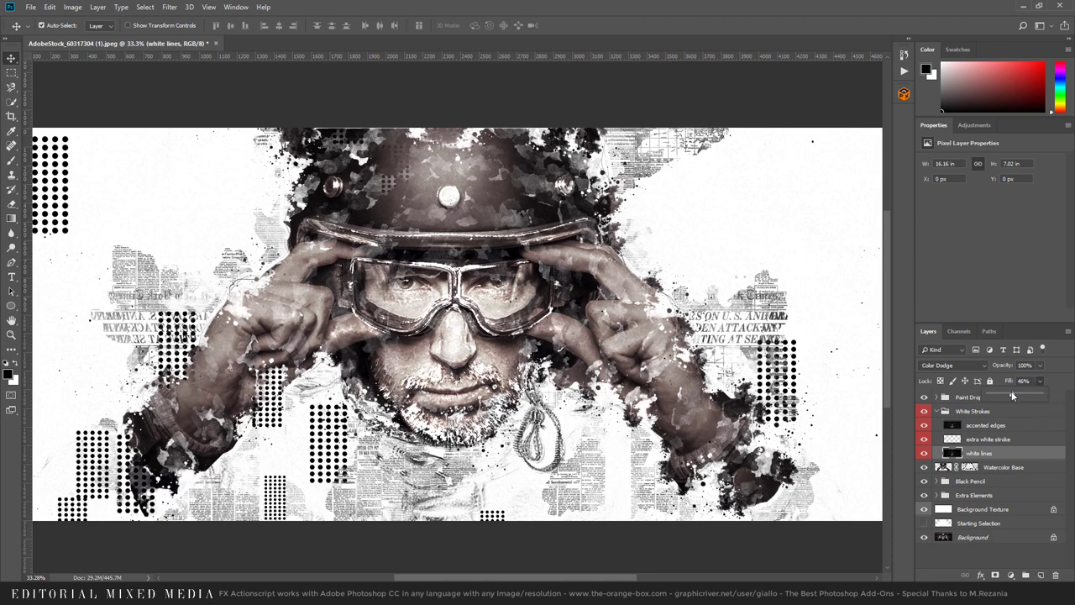
left_click_drag(1013, 396, 1001, 393)
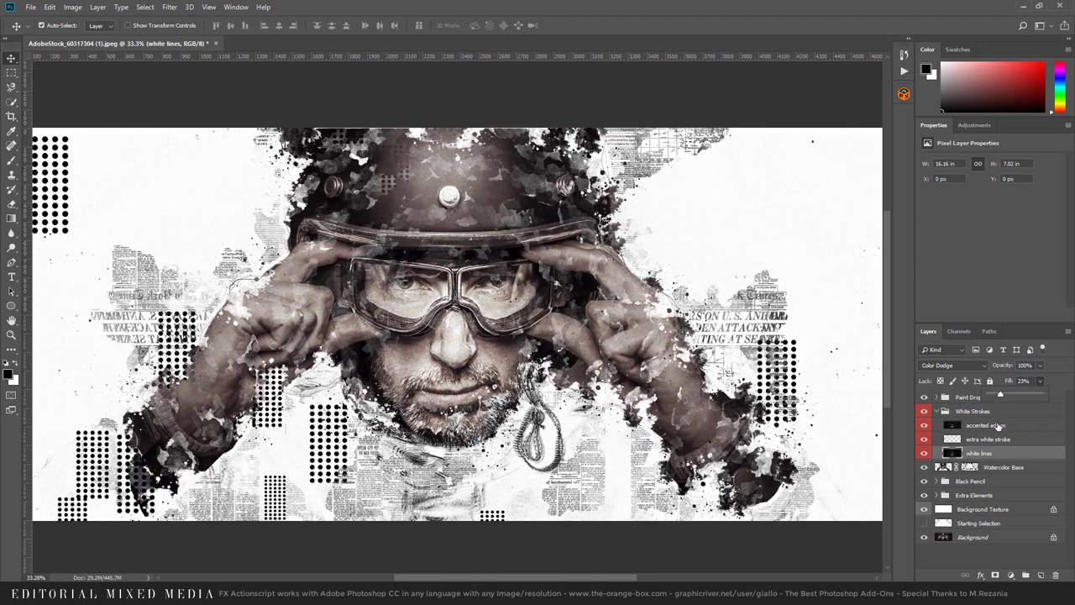
left_click(998, 426)
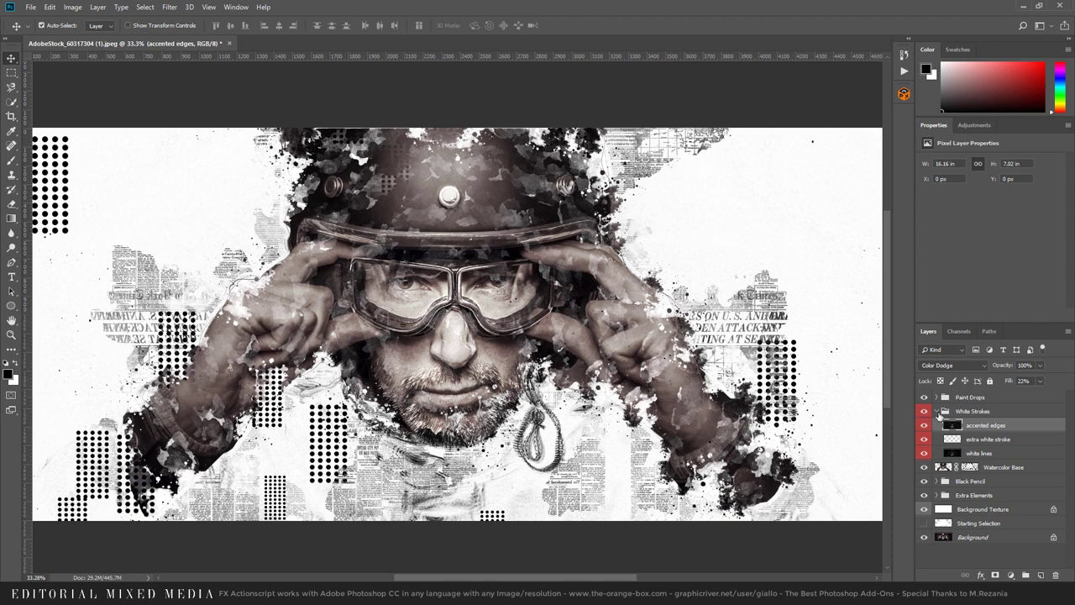
left_click(938, 411)
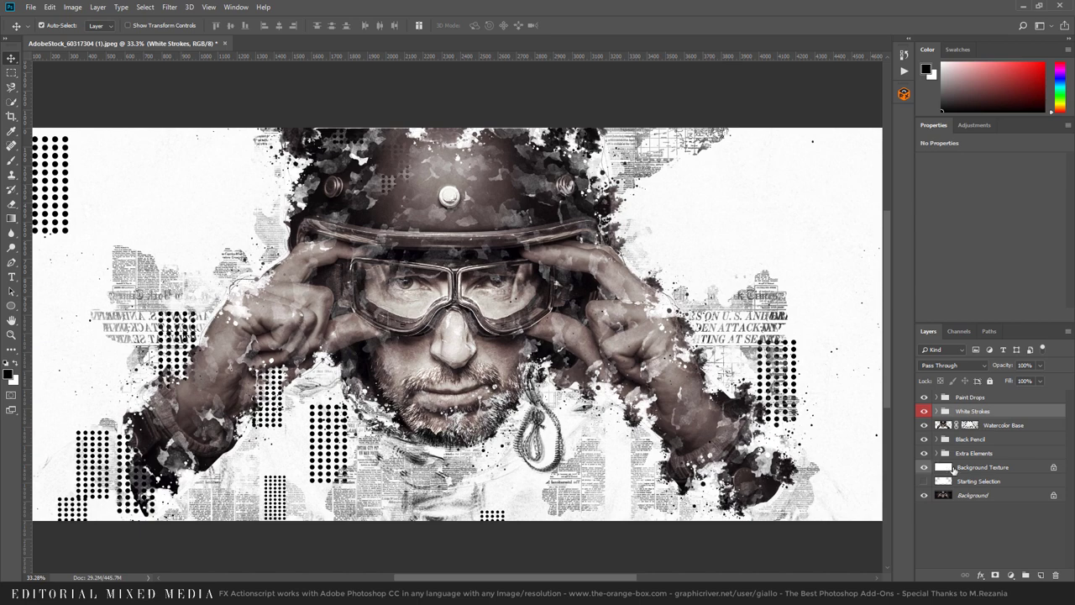
- Give the Background Texture layer a Color Overlay style in pale pinkish grey #b9acad
double_click(1031, 472)
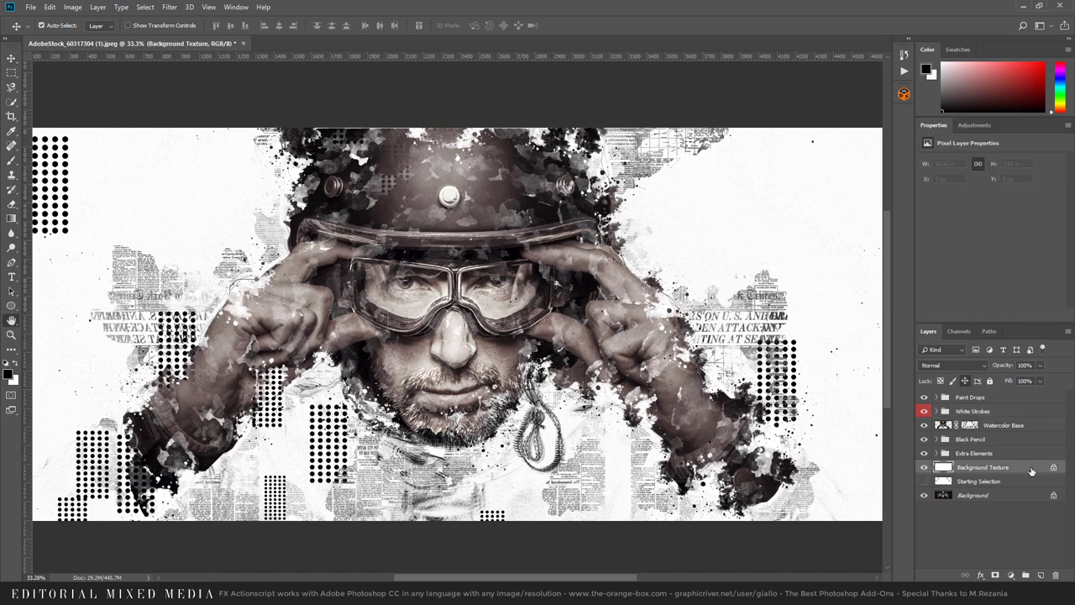
left_click(691, 386)
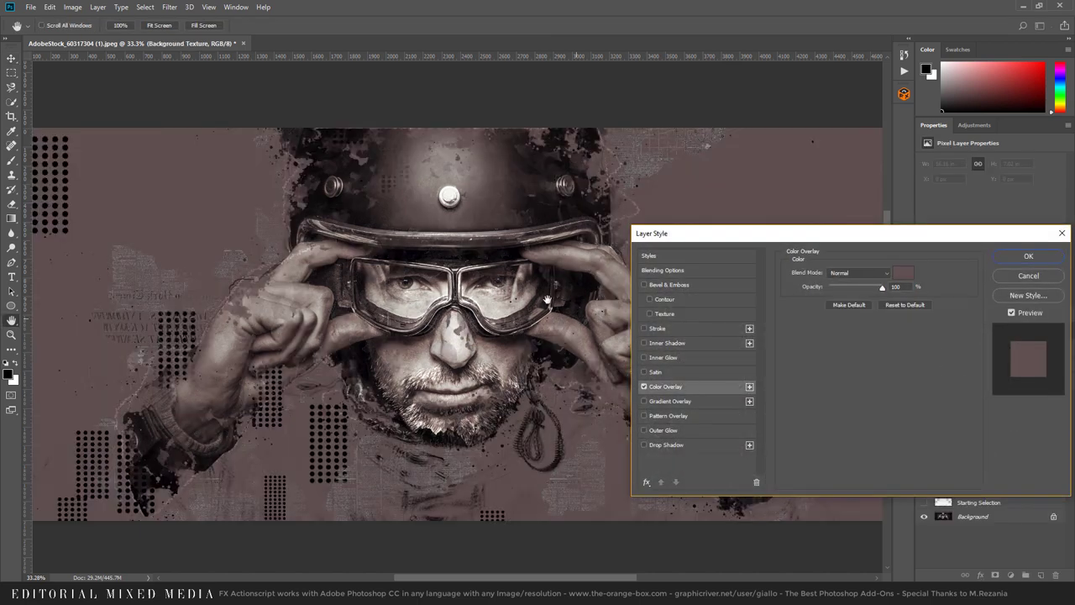
left_click(903, 273)
mouse_move(891, 298)
left_mouse_down()
mouse_move(868, 370)
mouse_move(918, 364)
mouse_move(843, 303)
left_mouse_up()
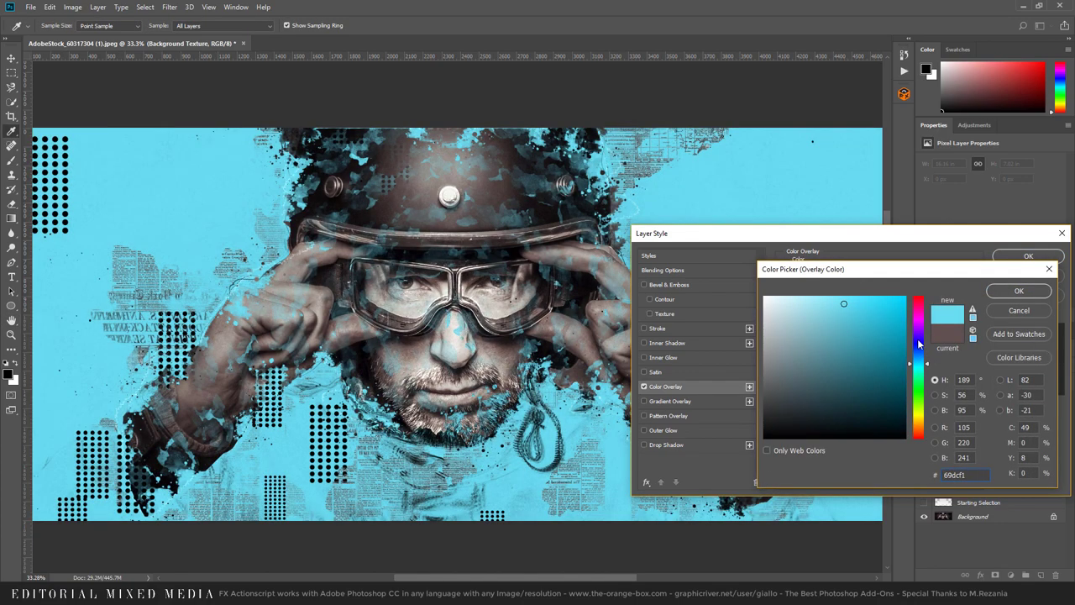
mouse_move(918, 364)
left_mouse_down()
mouse_move(919, 376)
mouse_move(919, 299)
left_mouse_up()
left_click(781, 314)
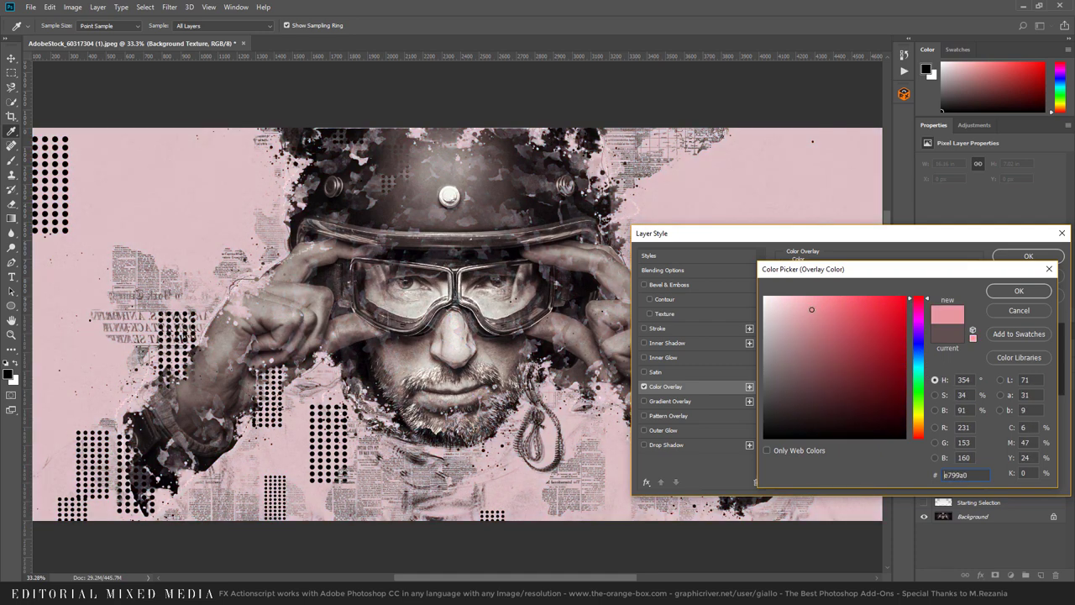
left_click_drag(781, 313, 774, 332)
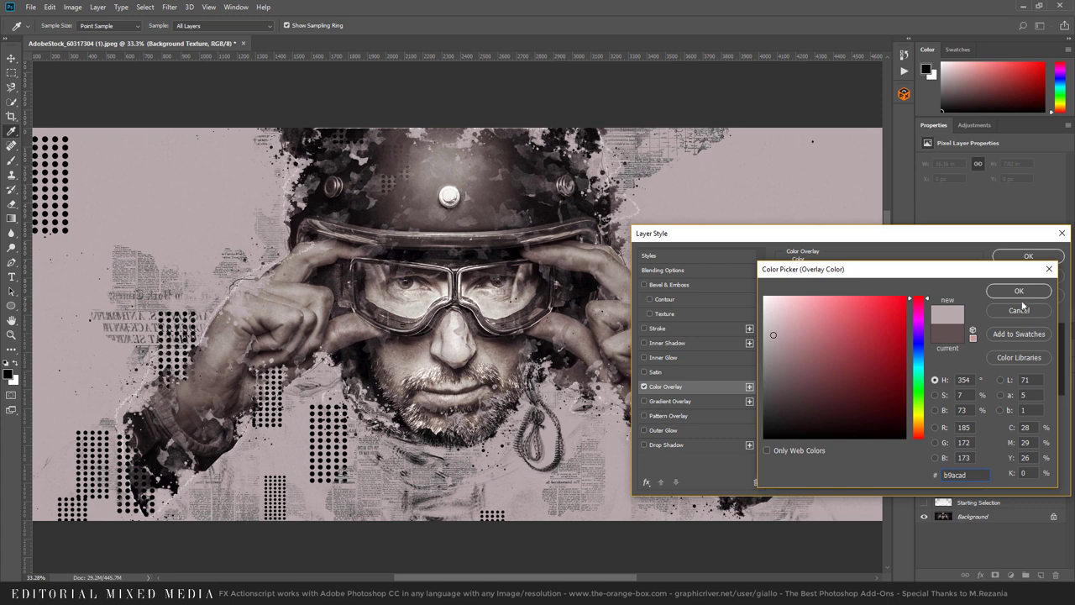
left_click(1019, 291)
left_click(1027, 256)
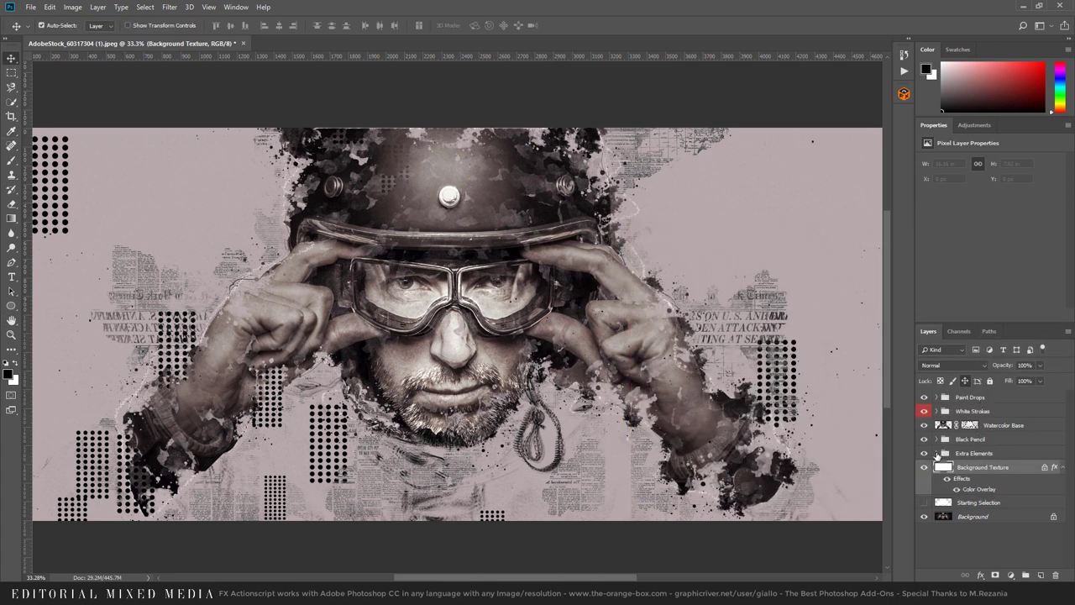
left_click(936, 454)
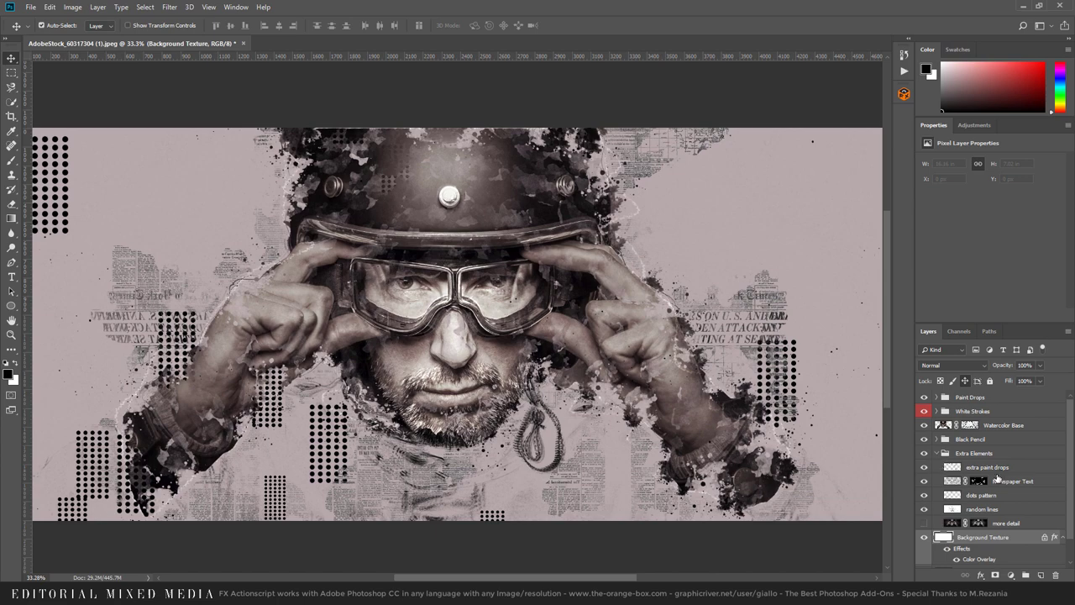
- Check the Newspaper Text layer and its mask by toggling them, then briefly hide the dots pattern
left_click(925, 482)
left_click(924, 481)
left_click(977, 482, "shift")
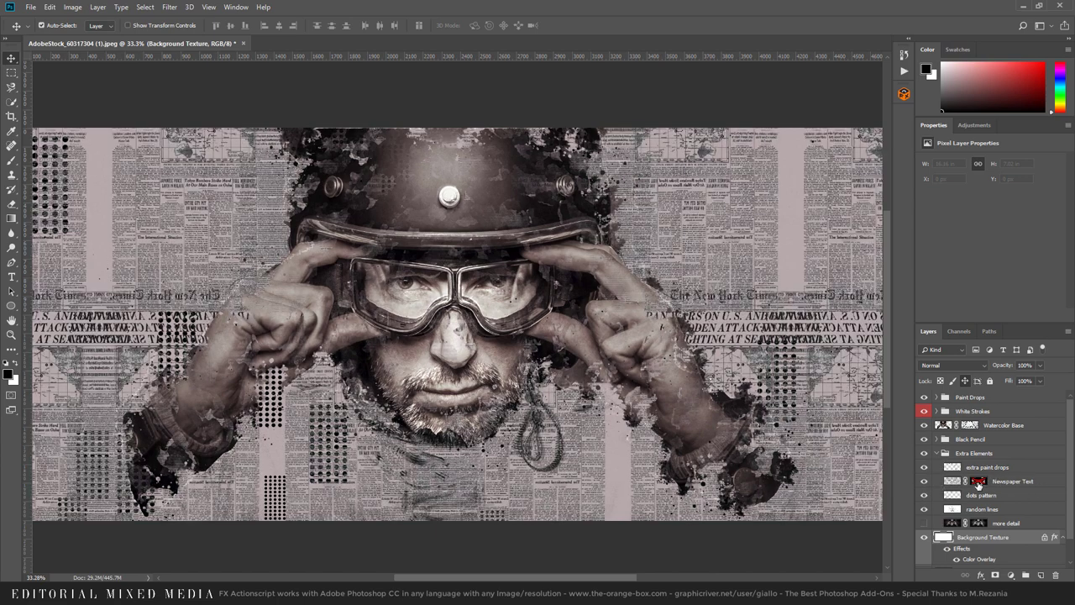
left_click(982, 482, "shift")
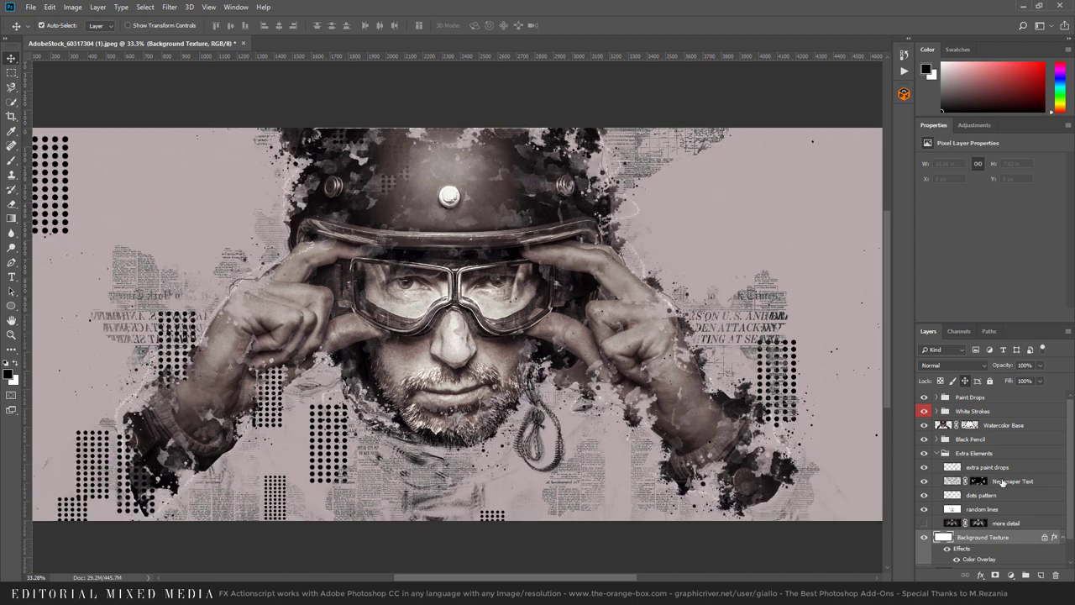
left_click(925, 495)
left_click(925, 495)
- Give the dots pattern layer a bright cyan #36ffe5 Color Overlay
double_click(971, 501)
left_click(688, 386)
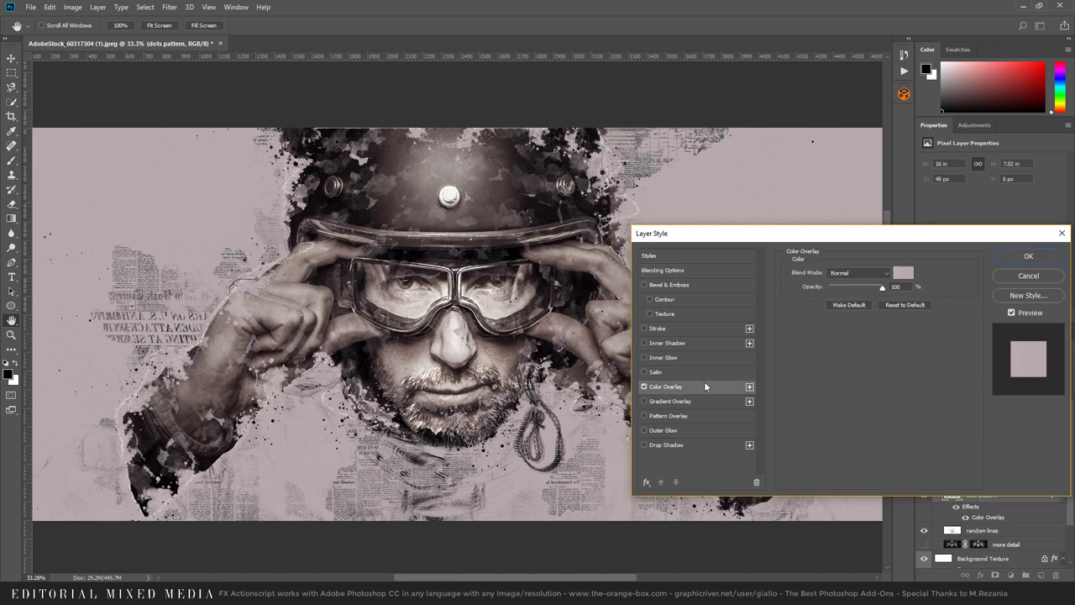
left_click(903, 272)
left_click(893, 311)
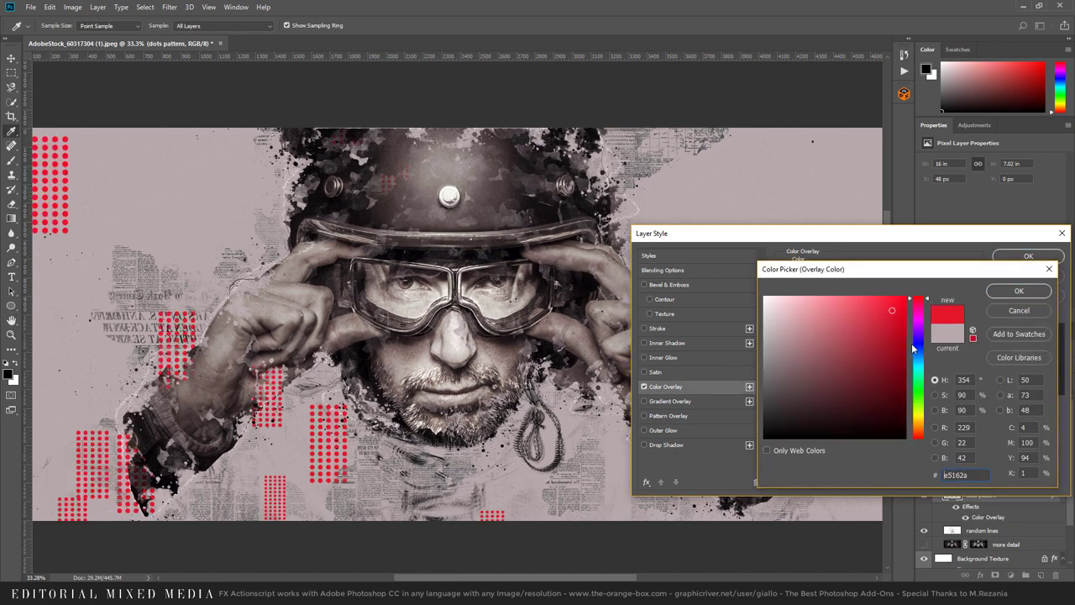
left_click(920, 370)
left_click(877, 296)
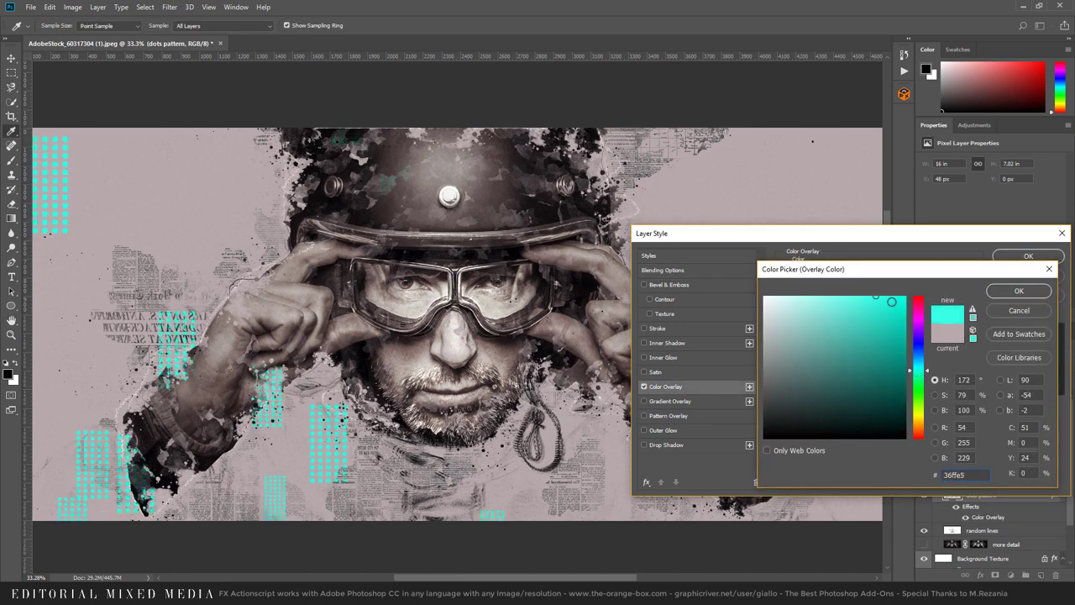
left_click(1018, 290)
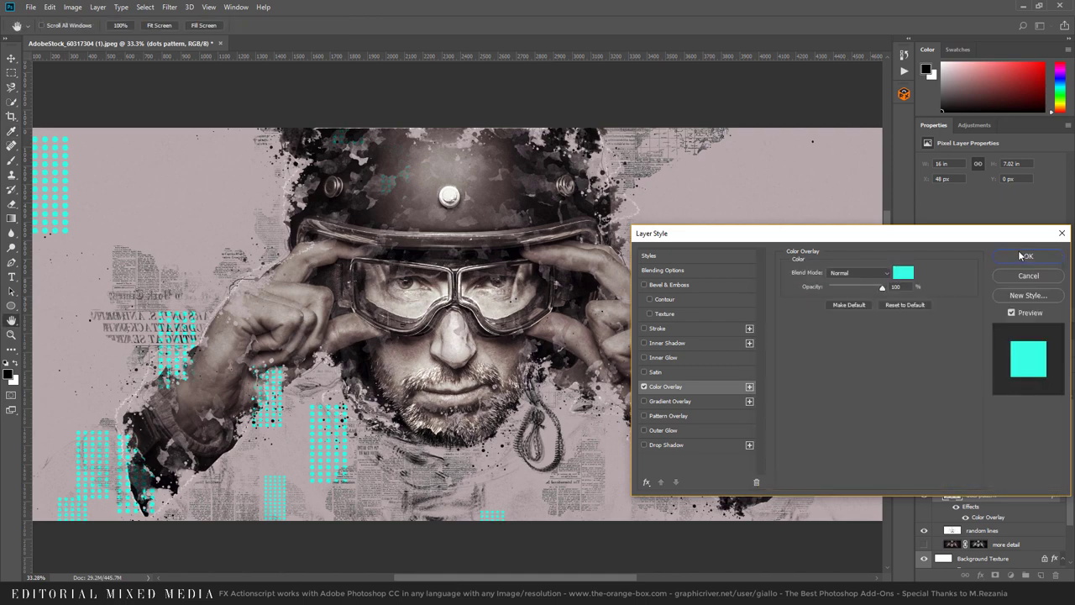
left_click(1018, 253)
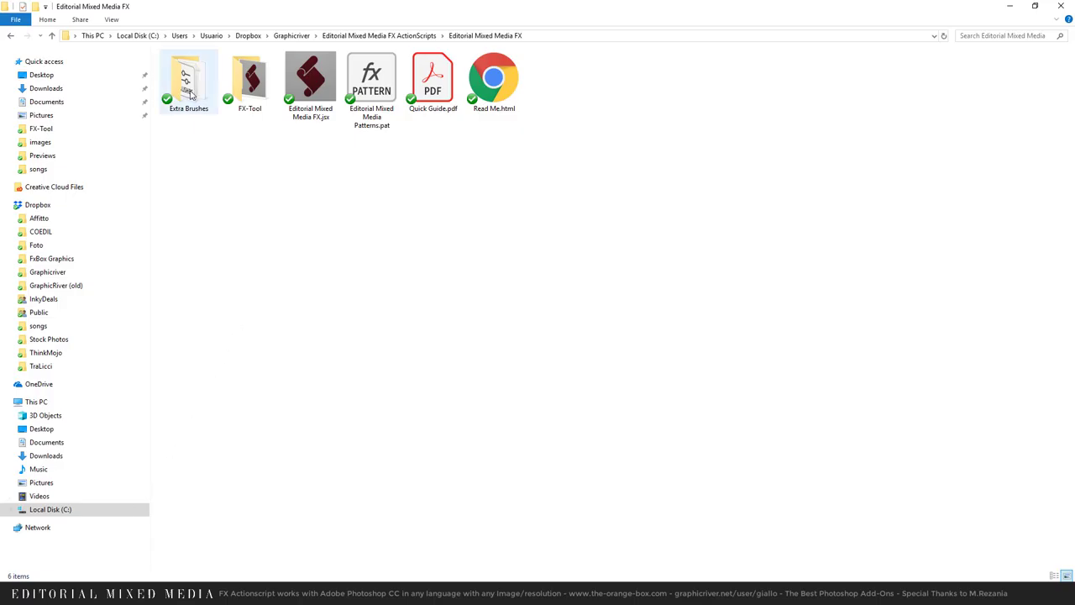
- Load Editorial Mixed Media Brushes.abr from the Extra Brushes folder into Photoshop
left_click(190, 94)
double_click(190, 94)
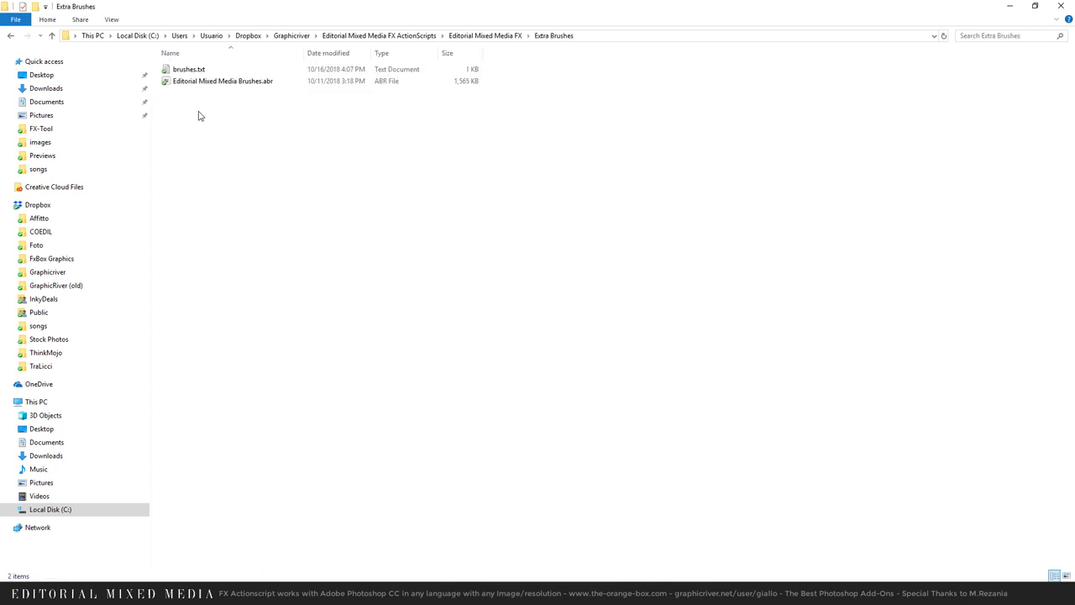
left_click_drag(210, 135, 168, 67)
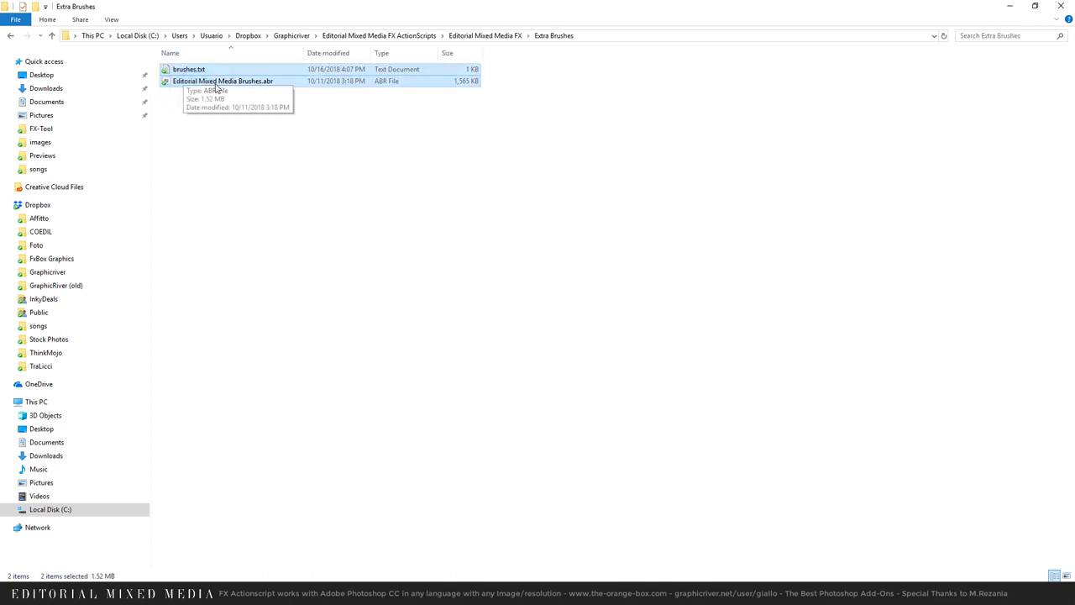
left_click(216, 87)
right_click(202, 87)
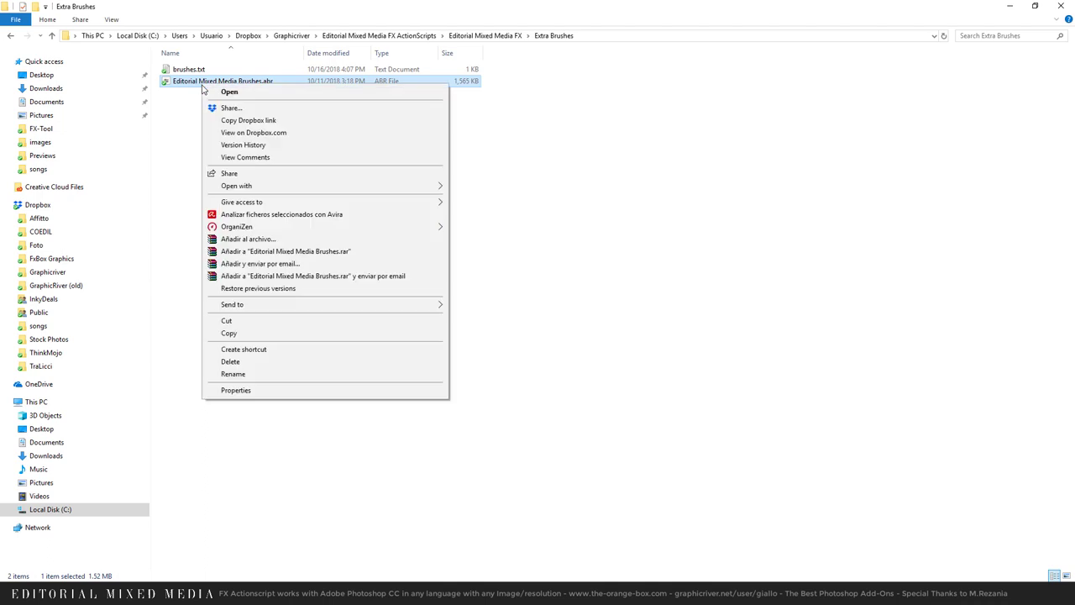
left_click(228, 94)
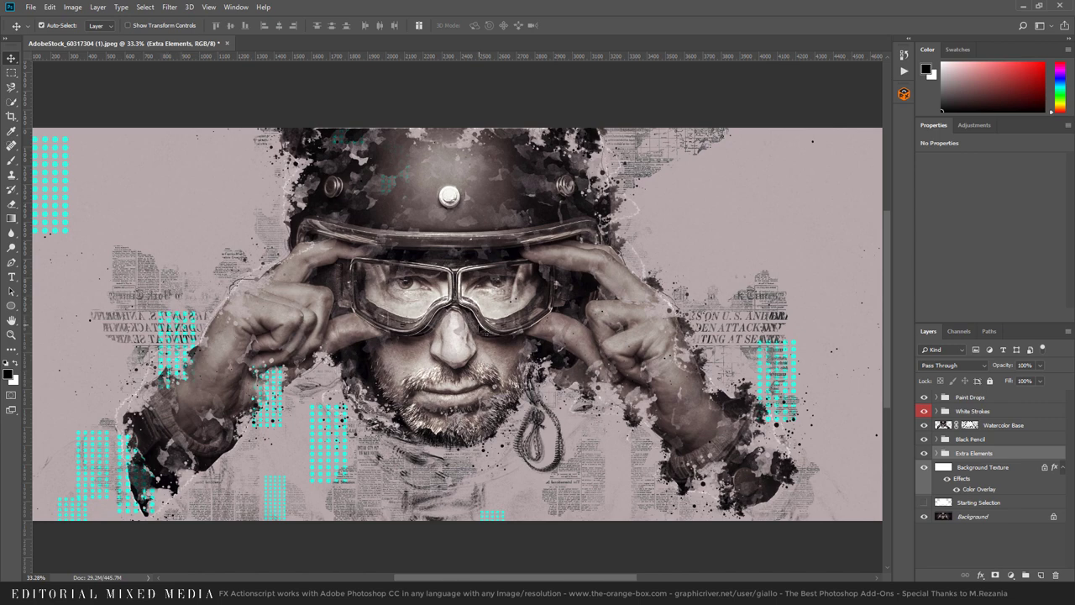
- With the Brush tool active, add a new empty layer above the Paint Drops group
key("b")
left_click(997, 402)
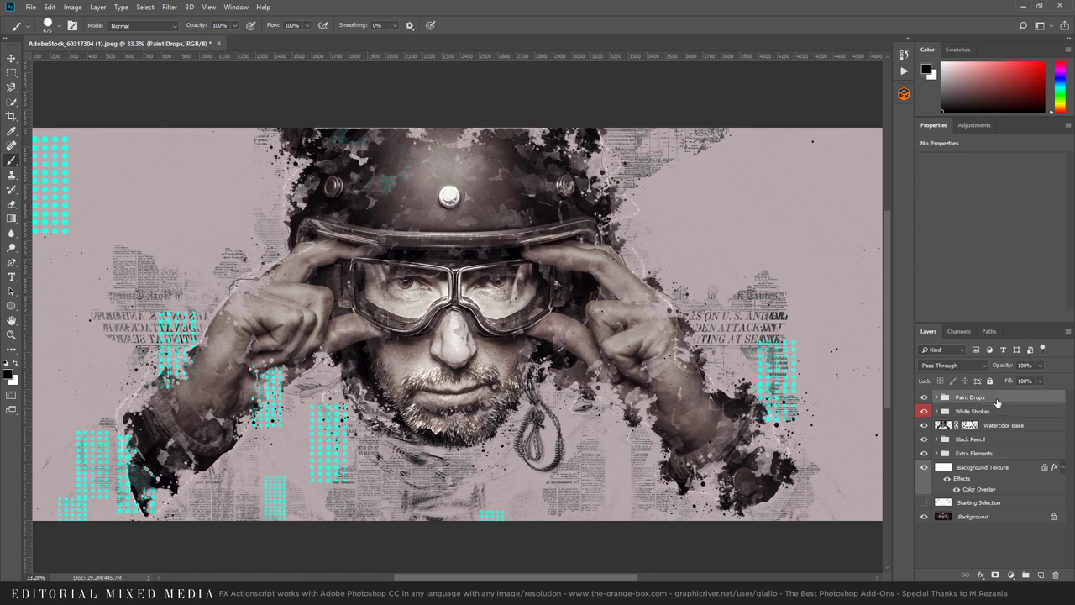
left_click(1041, 576)
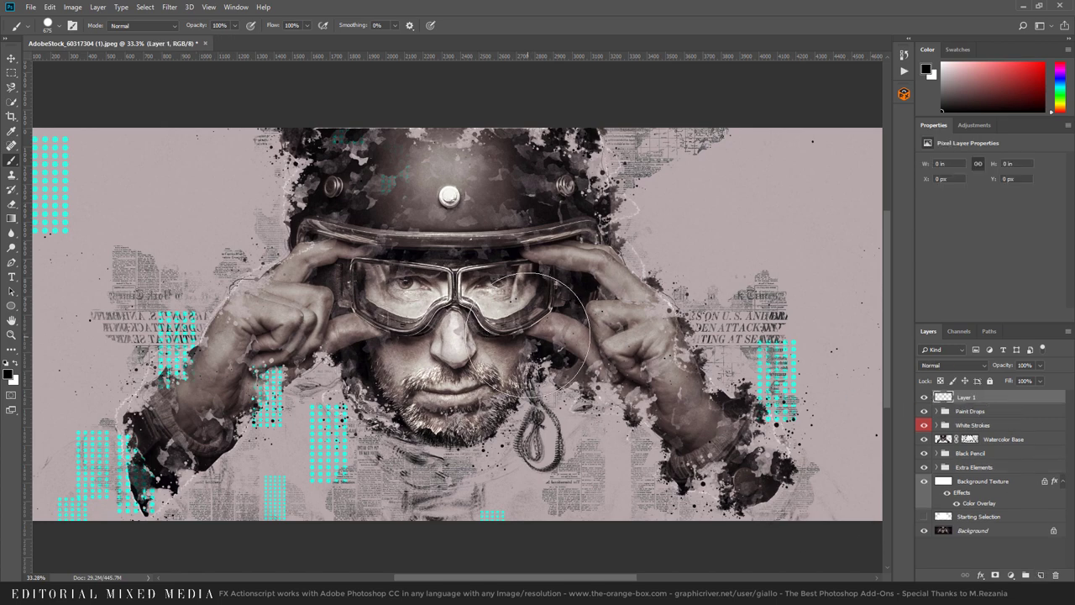
- Choose the 1133 px brush from the Editorial Mixed Media Brushes set
right_click(538, 329)
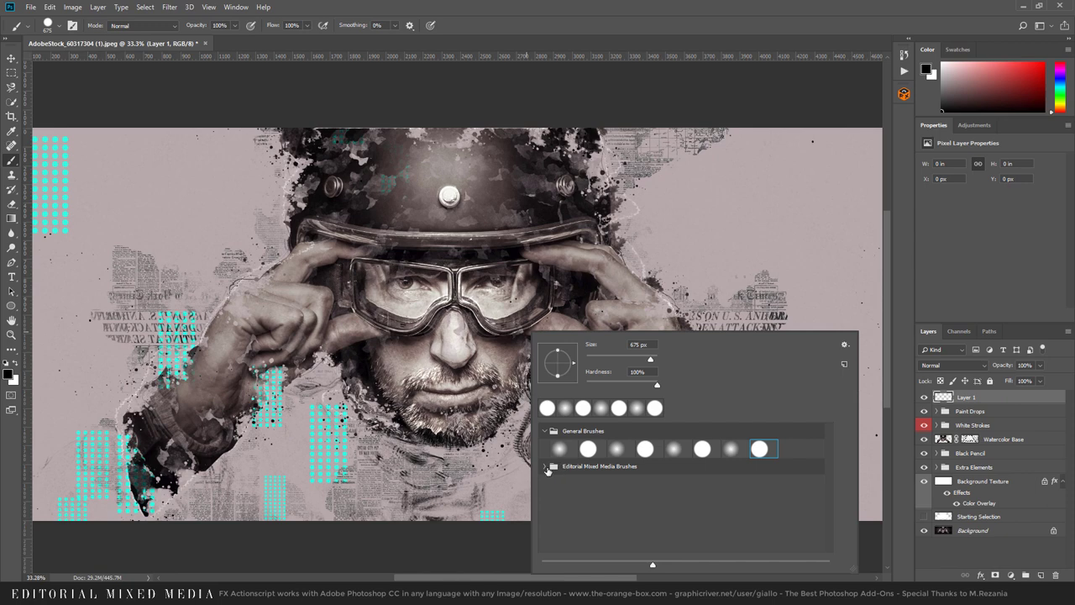
left_click(545, 467)
left_click(555, 483)
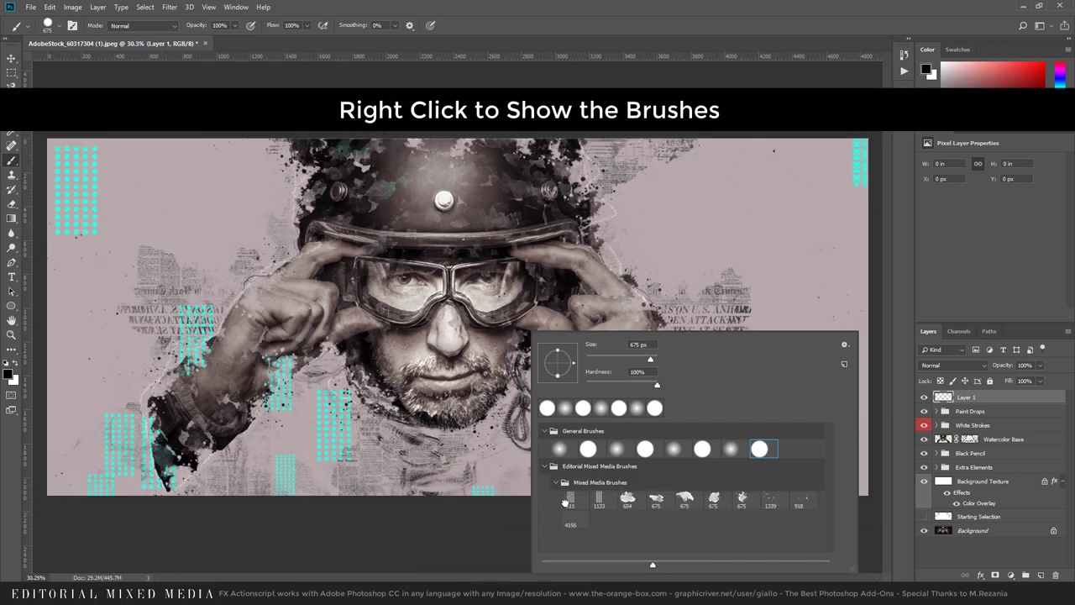
left_click(628, 498)
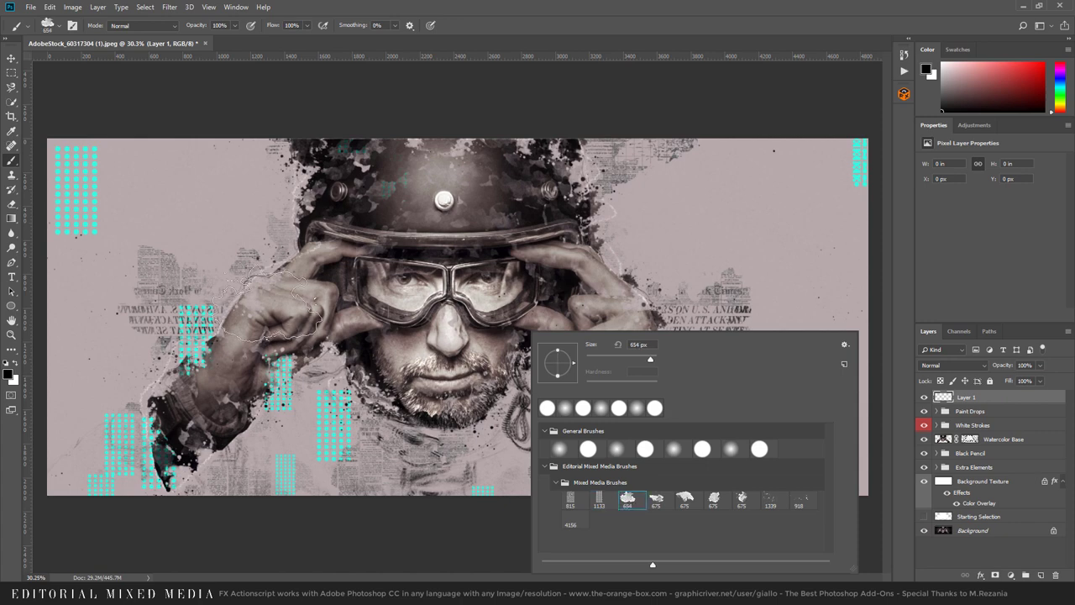
left_click(602, 500)
left_click(950, 398)
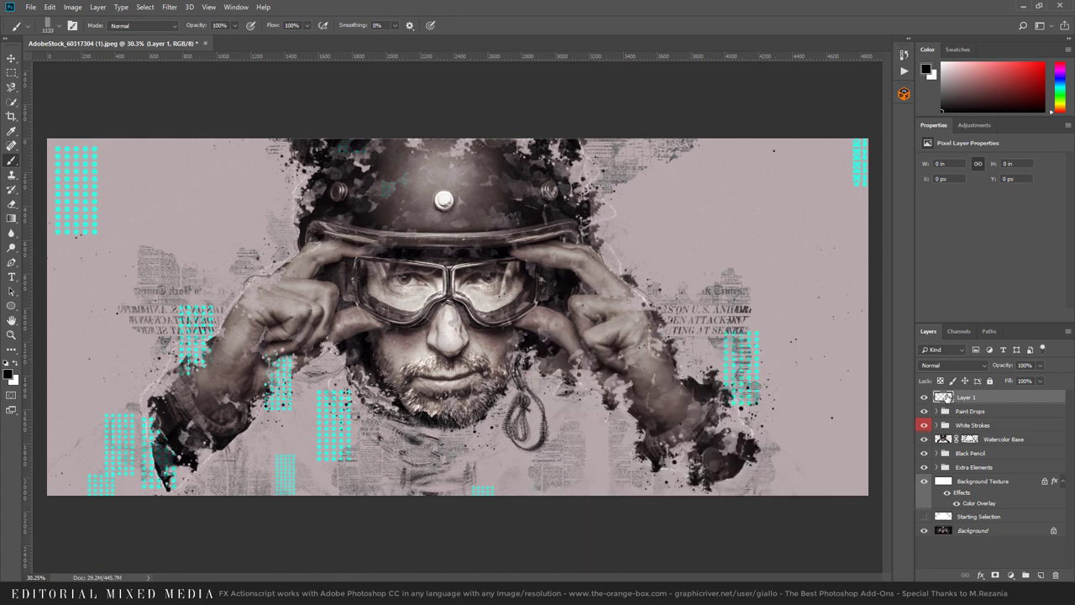
right_click(550, 339)
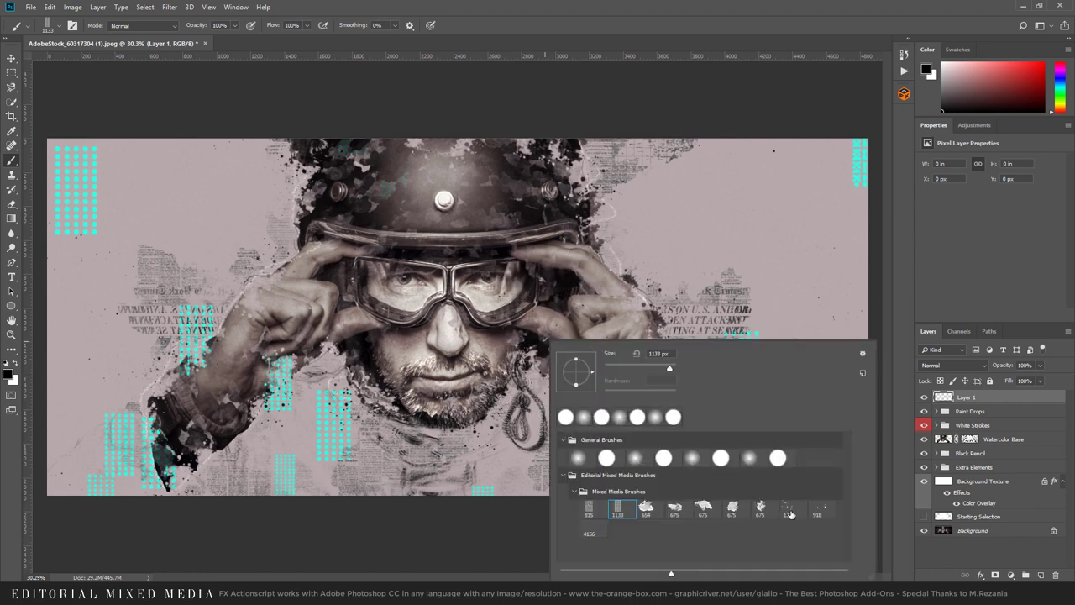
- Pick the scattered-circle brush and dab pale pink circles around the arm and hands
left_click(791, 510)
left_click(485, 102)
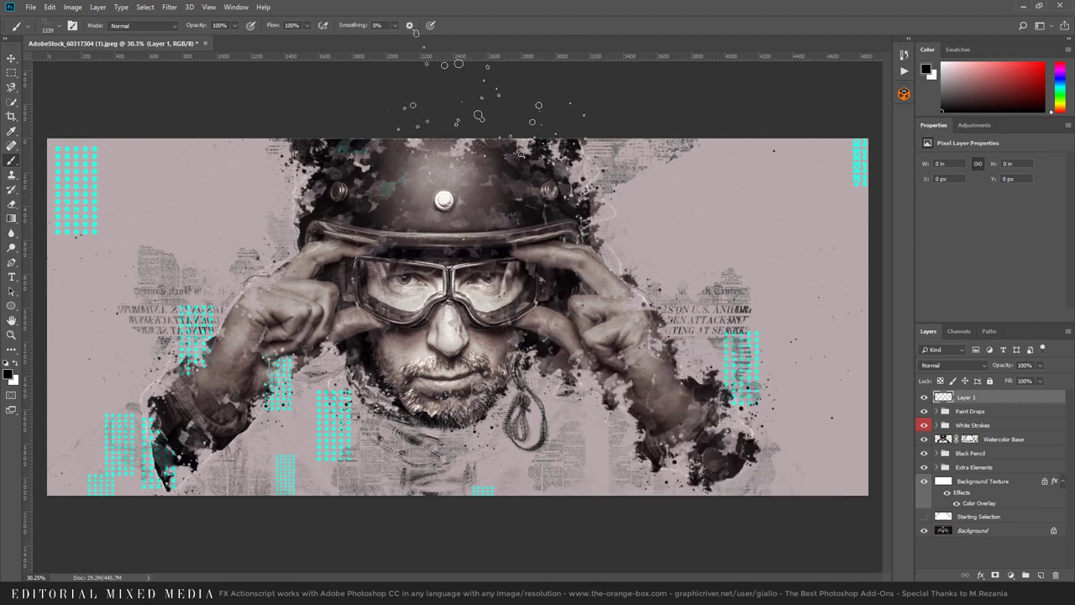
left_click(386, 159, "alt")
left_click(309, 208)
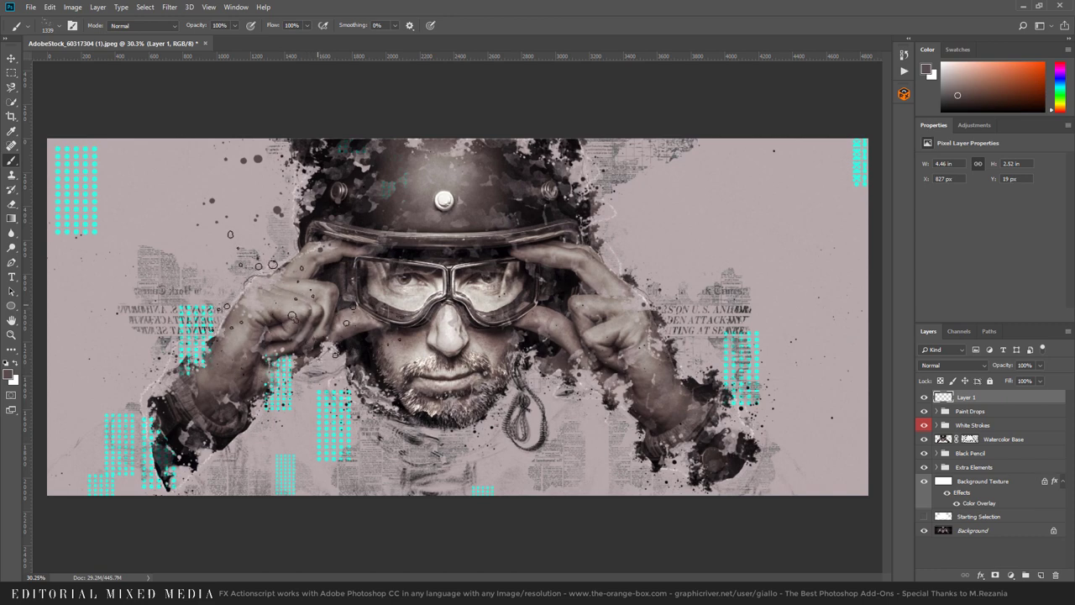
left_click(287, 305, "alt")
left_click_drag(197, 309, 220, 498)
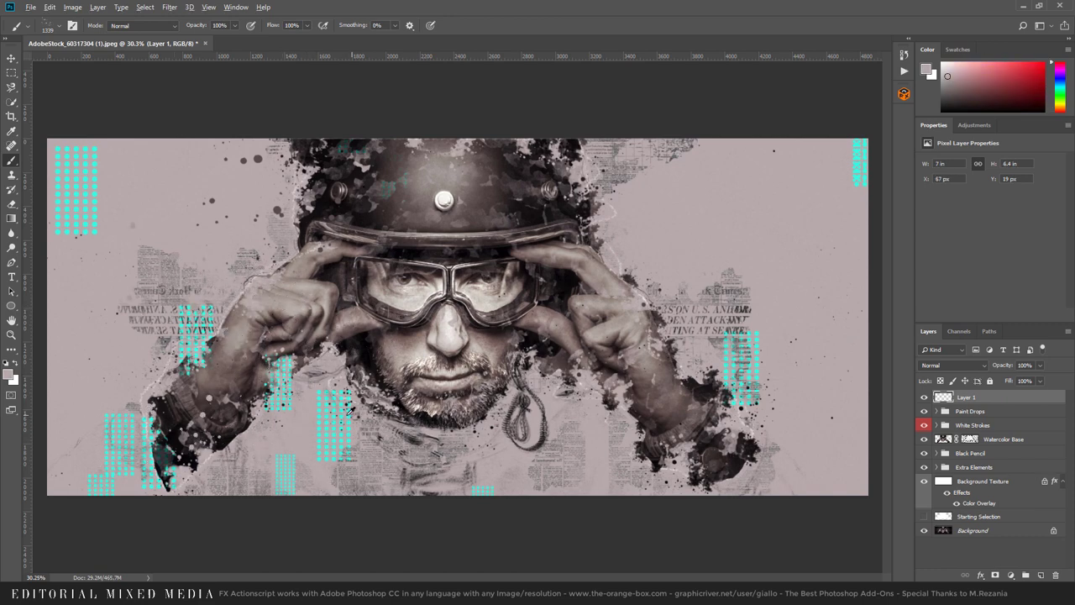
- Paint cyan dots over the face, hands and helmet, and hide the paint splatter layers
left_click(346, 412, "alt")
mouse_move(346, 411)
left_mouse_down()
mouse_move(542, 114)
mouse_move(531, 430)
mouse_move(521, 395)
left_mouse_up()
left_click(486, 454, "alt")
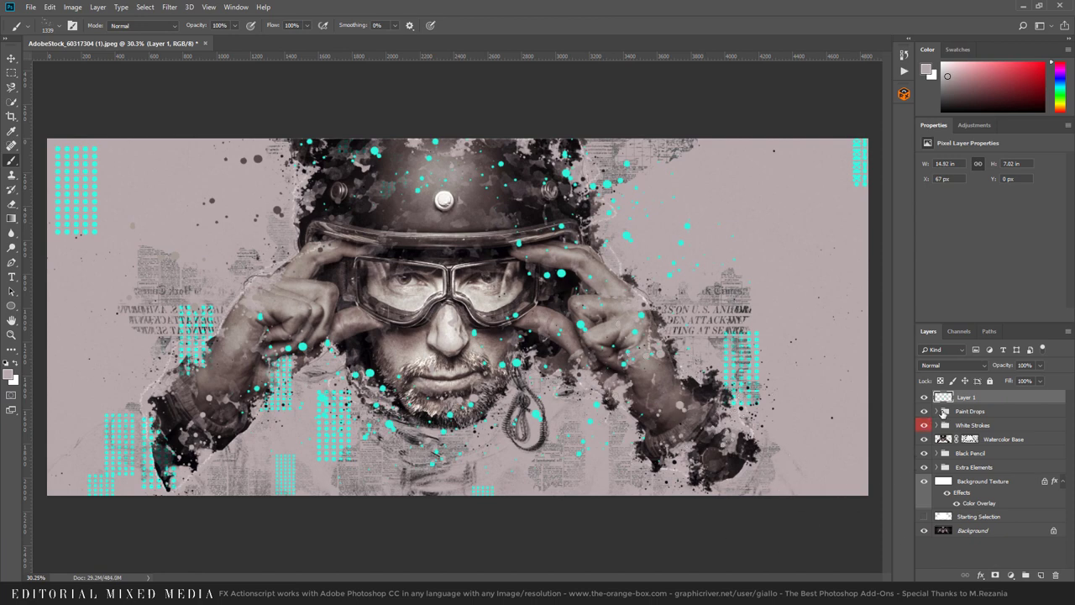
left_click(938, 412)
left_click_drag(923, 426, 924, 439)
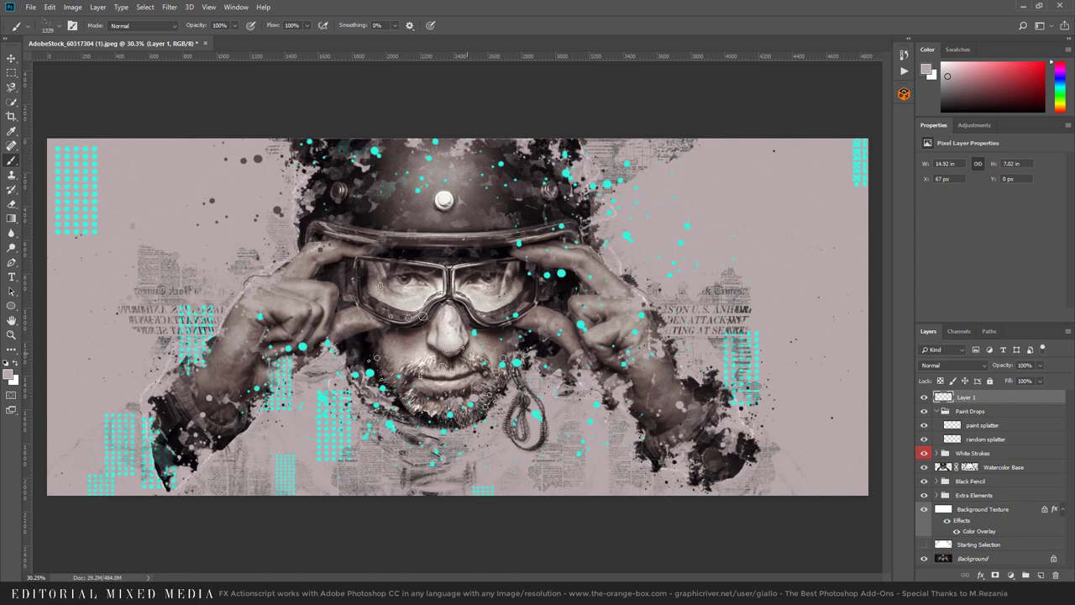
- Collapse and hide the Paint Drops group, and hide the Extra Elements group
left_click(939, 413)
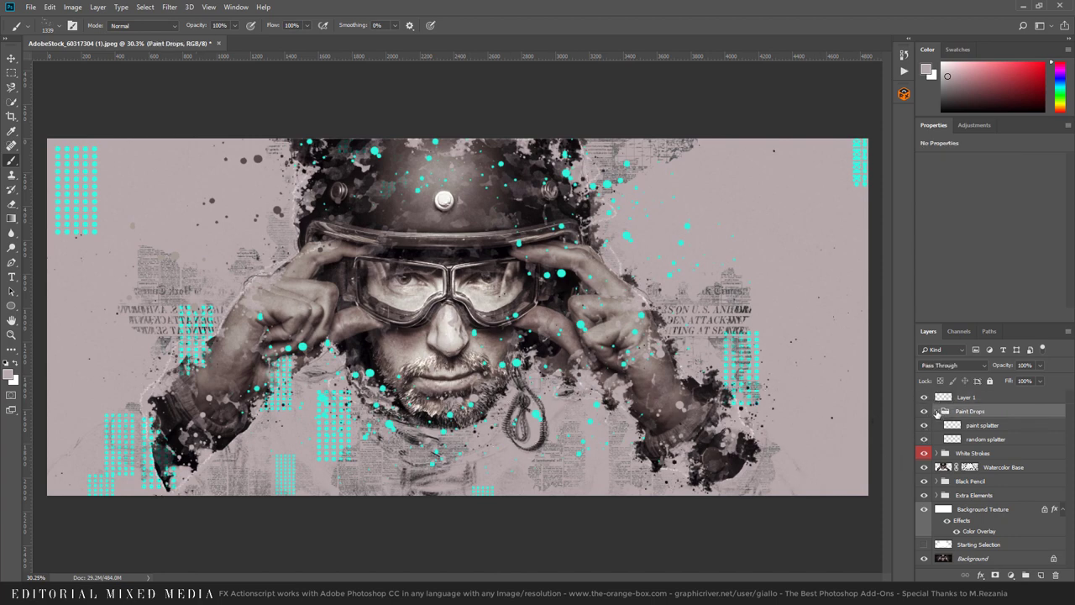
left_click(936, 411)
left_click(923, 412)
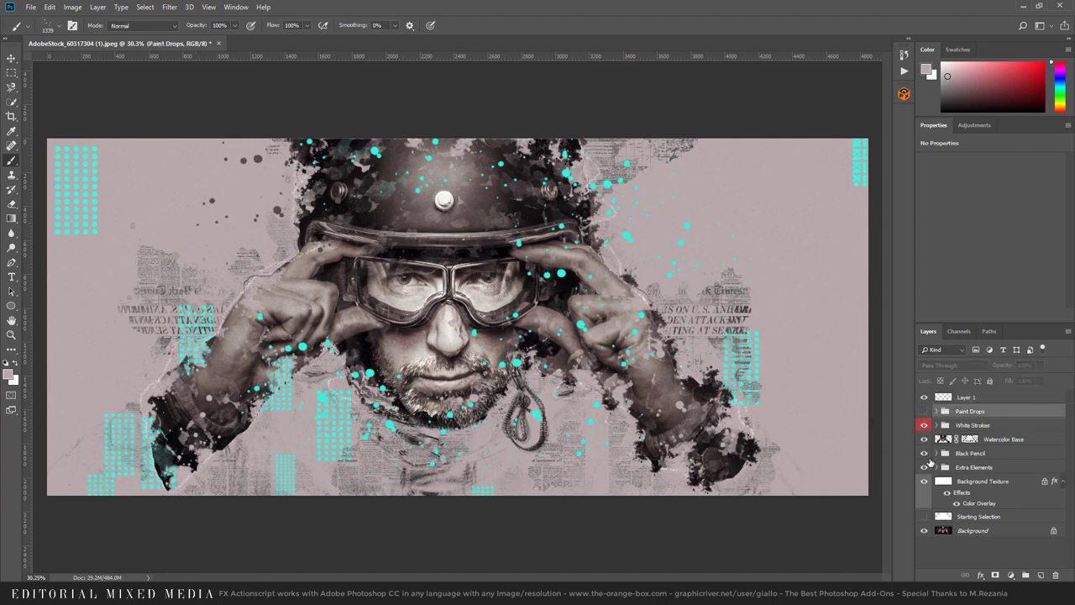
left_click(924, 468)
left_click(924, 468)
left_click(924, 468)
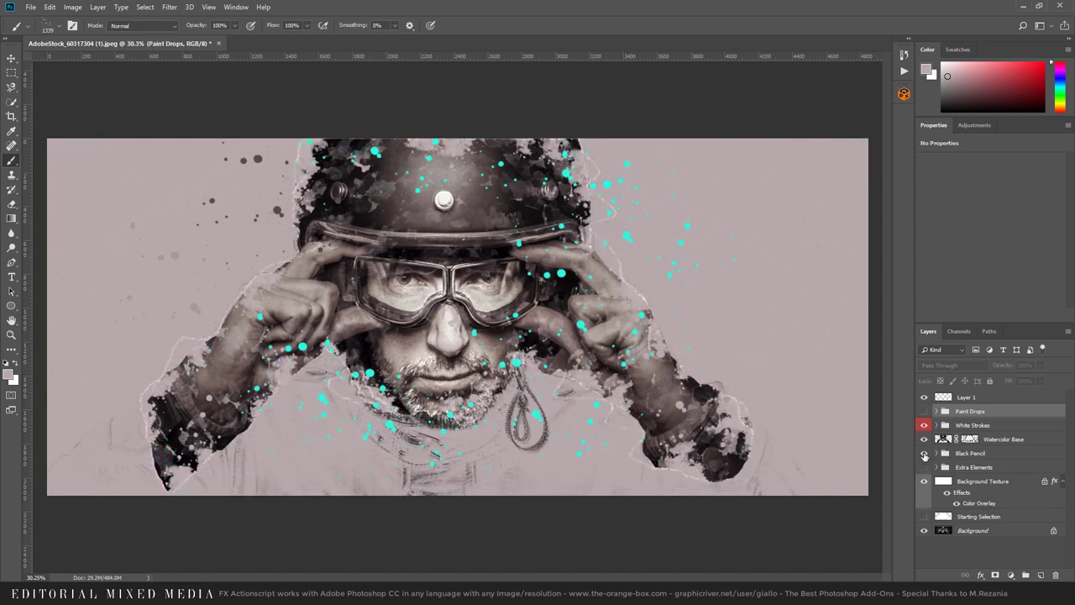
- Compare the Black Pencil group on and off, leaving it visible and expanded
left_click(924, 453)
left_click(924, 453)
left_click(924, 453)
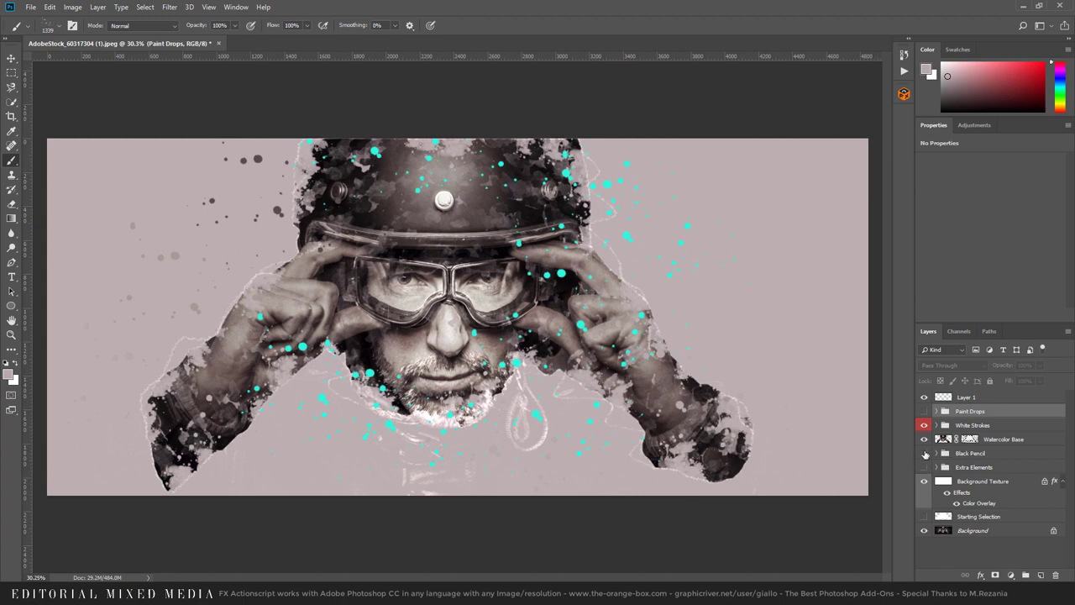
left_click(926, 453)
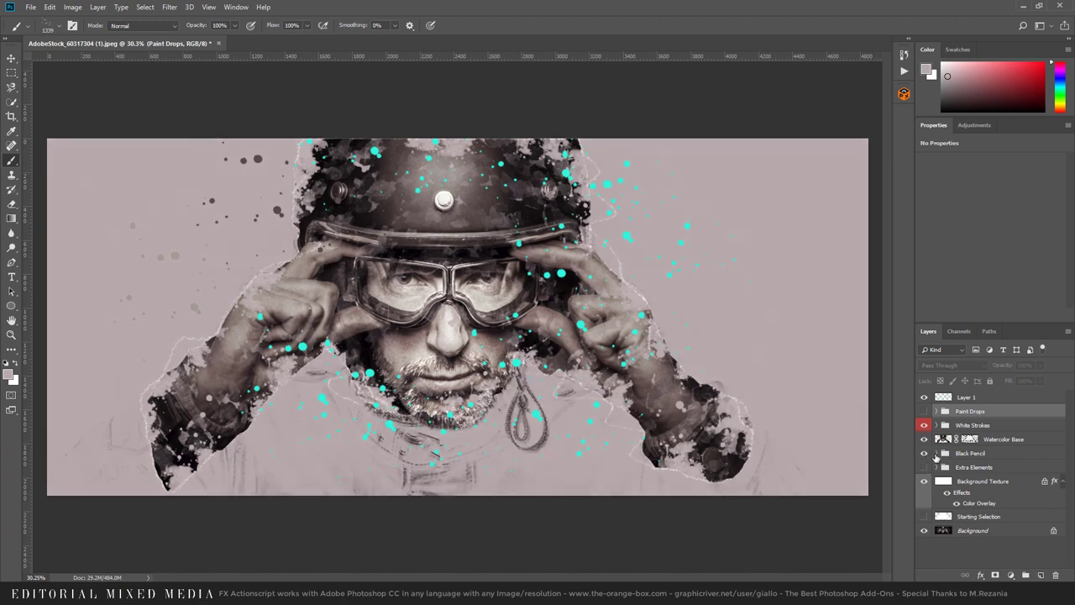
left_click(935, 454)
- Invert the black border and pencil pattern layers and blend both in Screen mode
left_click(959, 468)
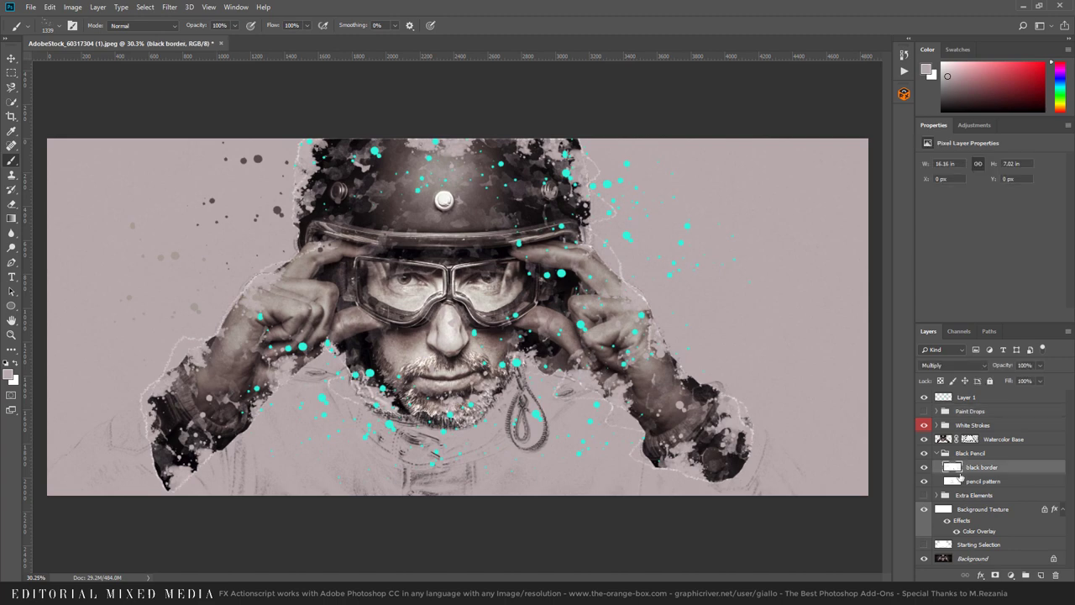
key("ctrl+i")
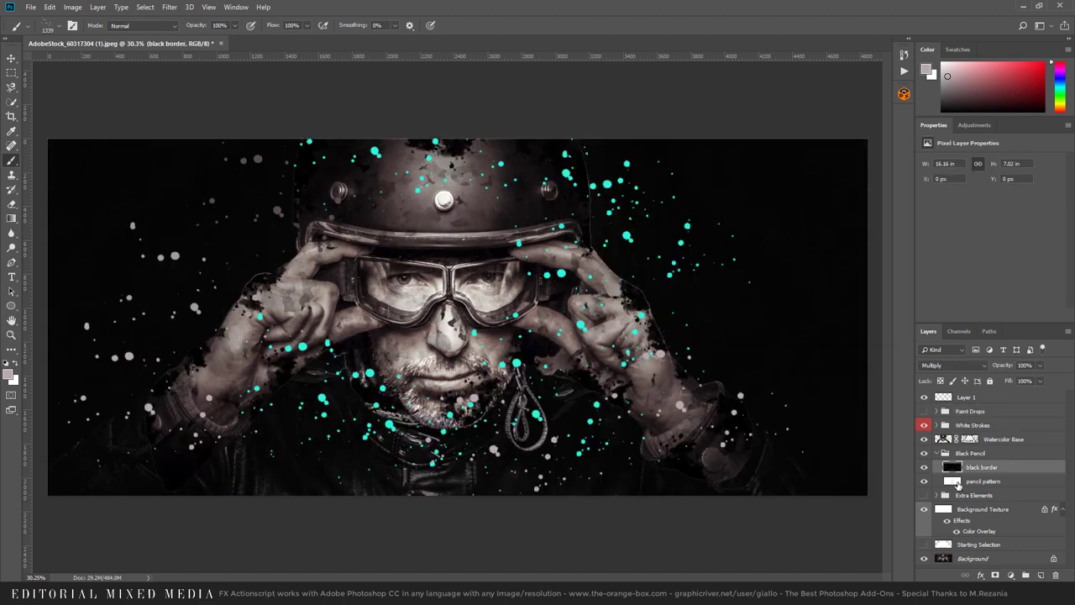
left_click(958, 485)
key("ctrl+i")
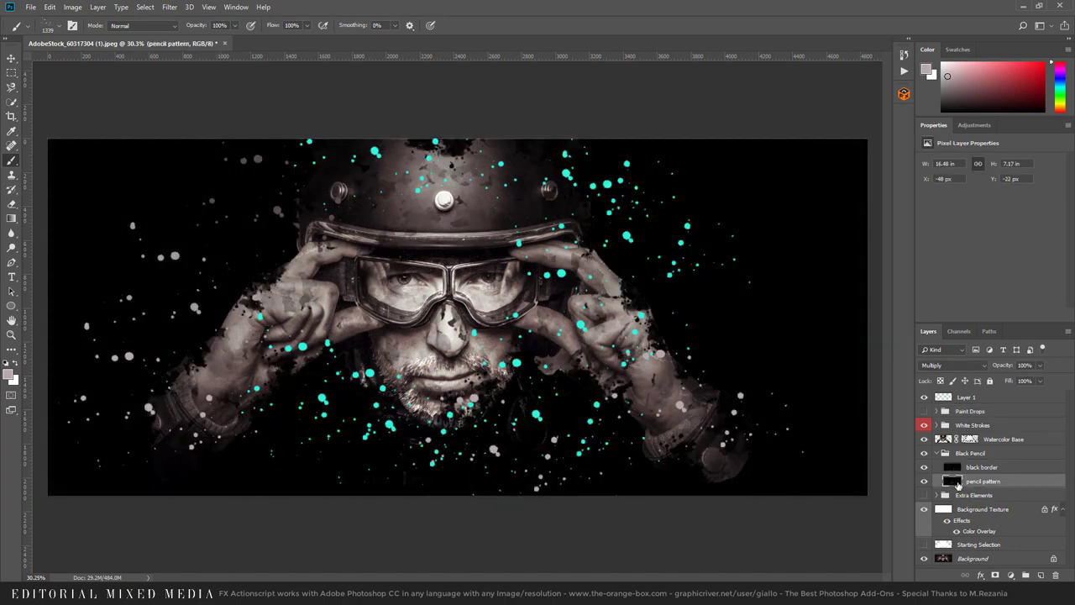
left_click(976, 468, "shift")
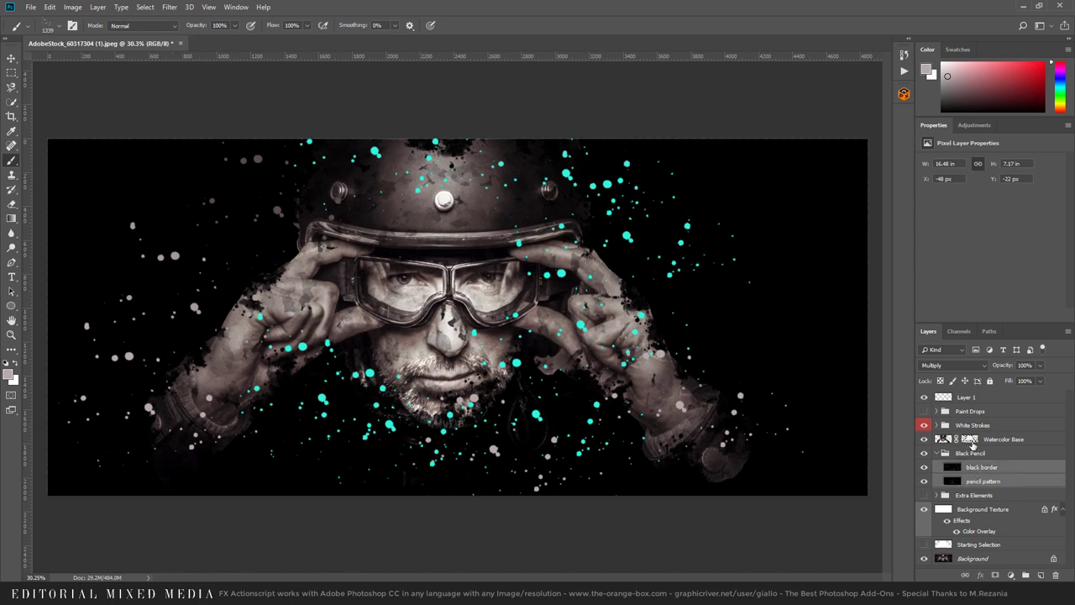
left_click(947, 364)
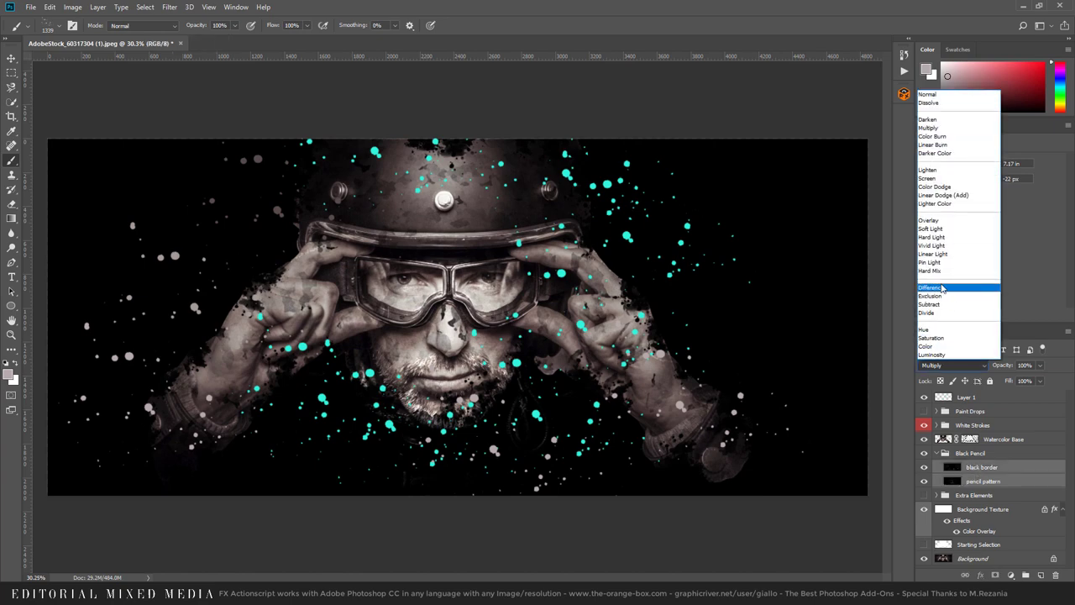
left_click(928, 179)
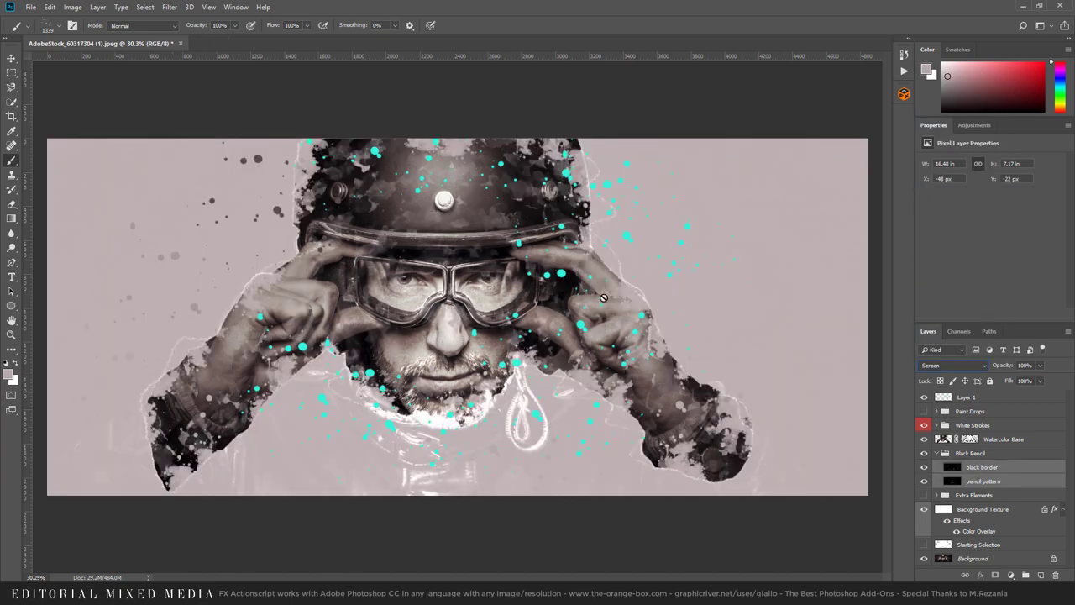
left_click(993, 398)
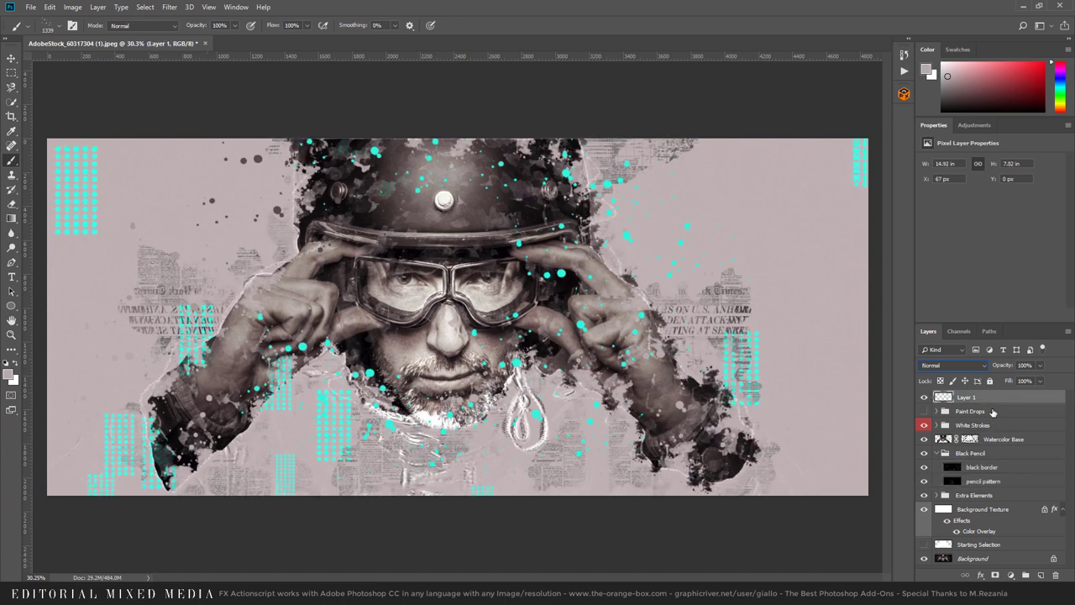
- Add a Gradient Map above Layer 1 using a blue-purple-pink-yellow gradient
left_click(1011, 576)
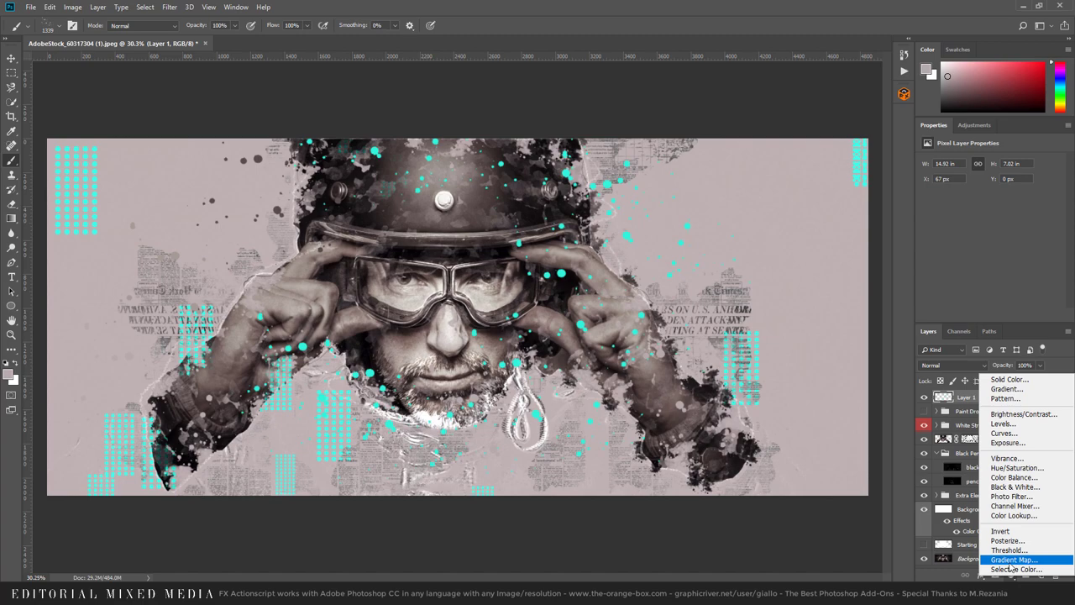
left_click(1010, 561)
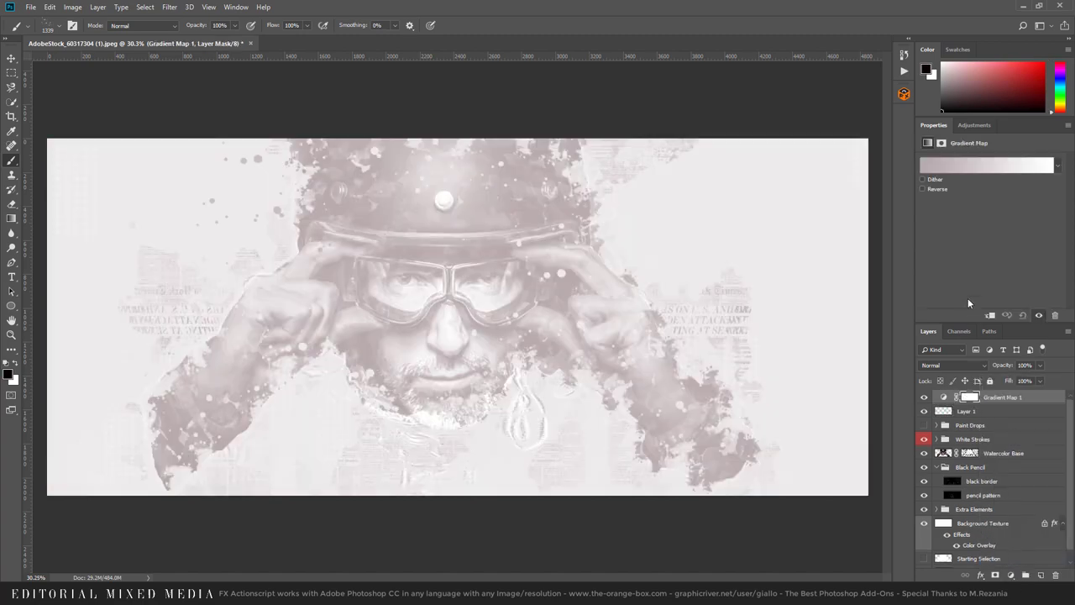
left_click(959, 166)
left_click(756, 208)
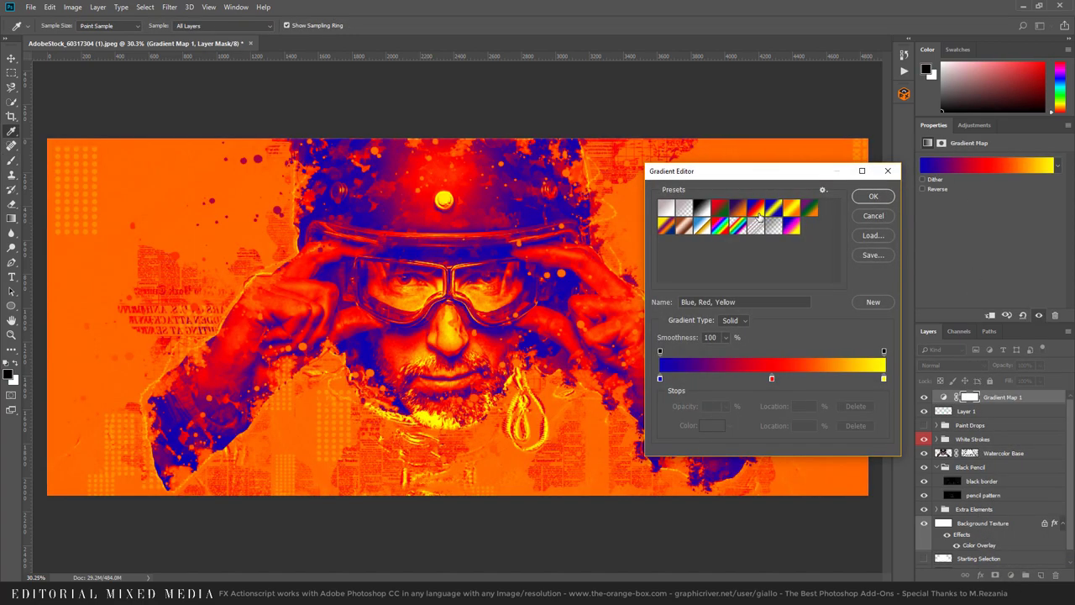
left_click(774, 208)
left_click(792, 227)
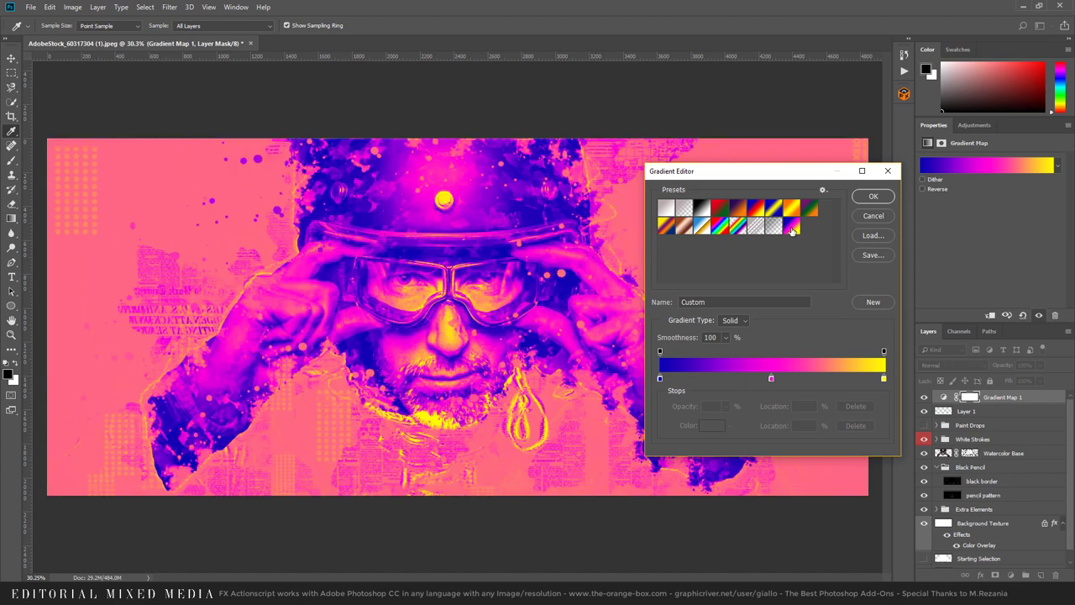
left_click(873, 196)
- Set the gradient map's blend mode to Hue and toggle it to compare the tint
left_click(958, 364)
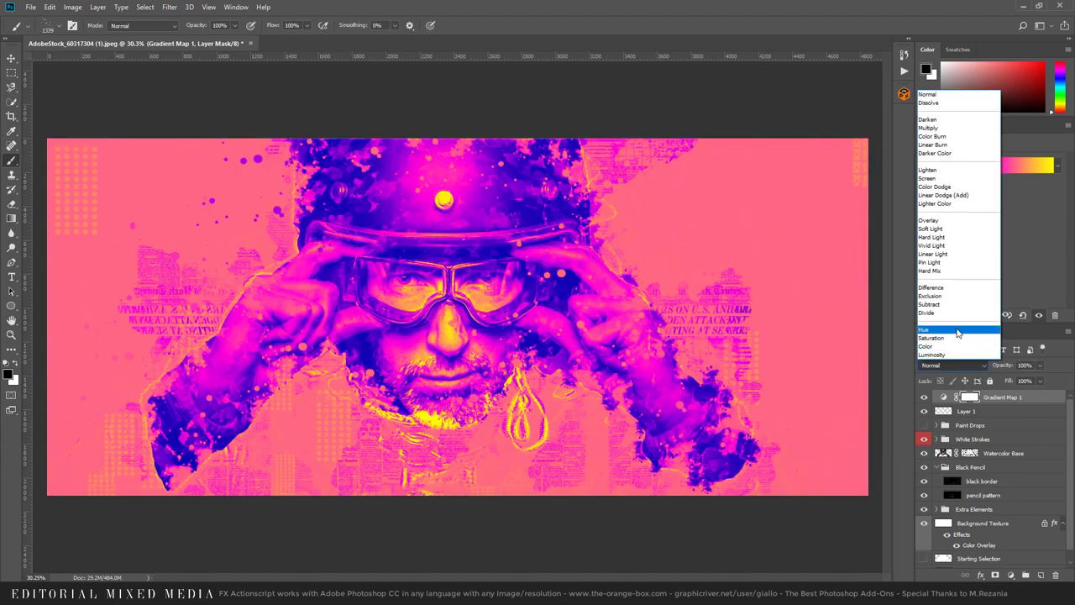
left_click(958, 330)
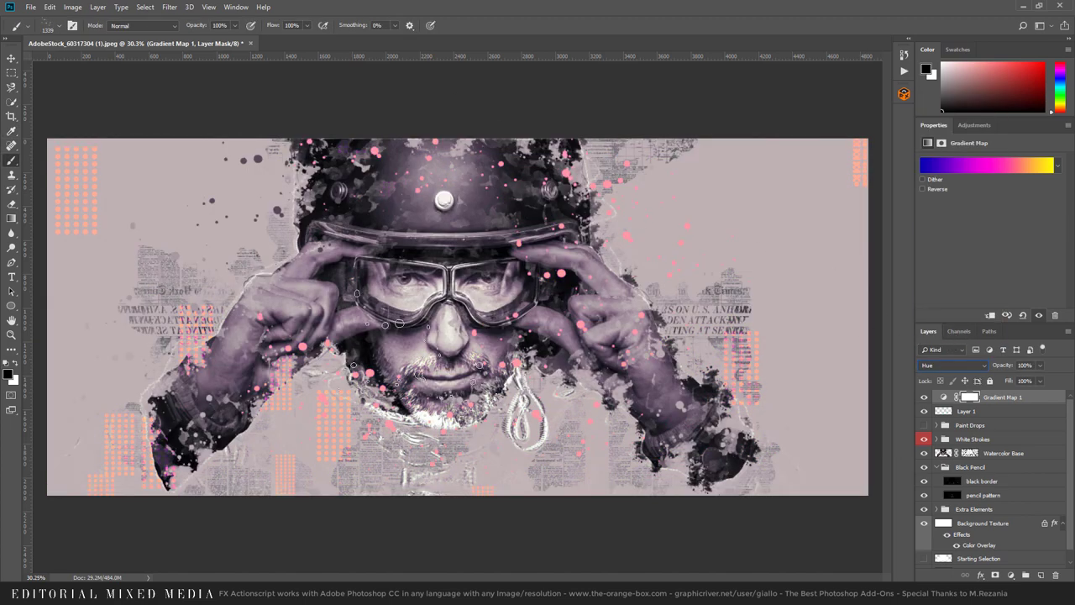
left_click(925, 397)
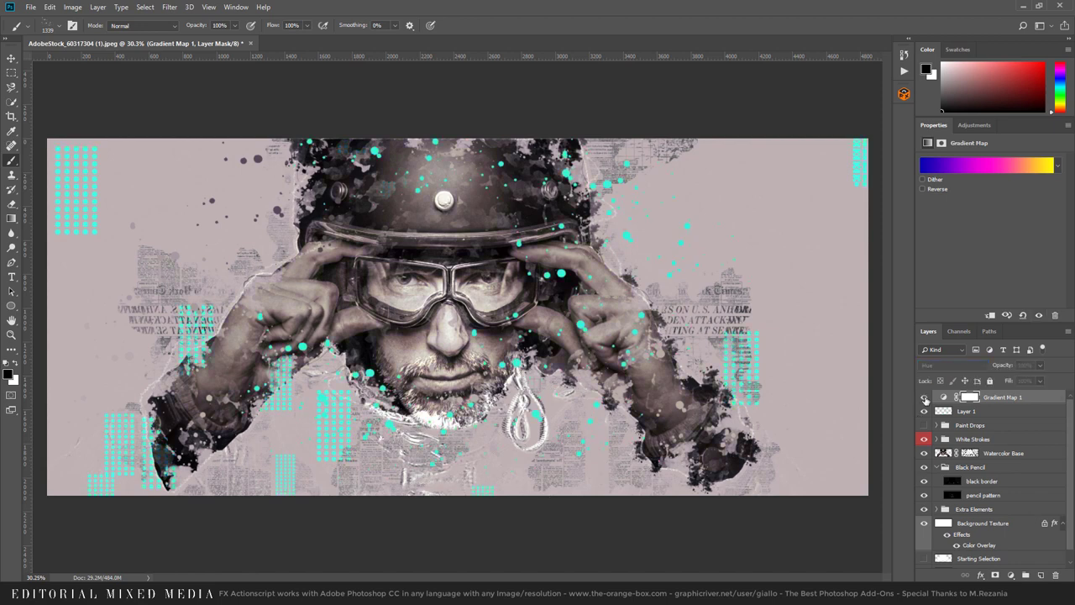
left_click(925, 397)
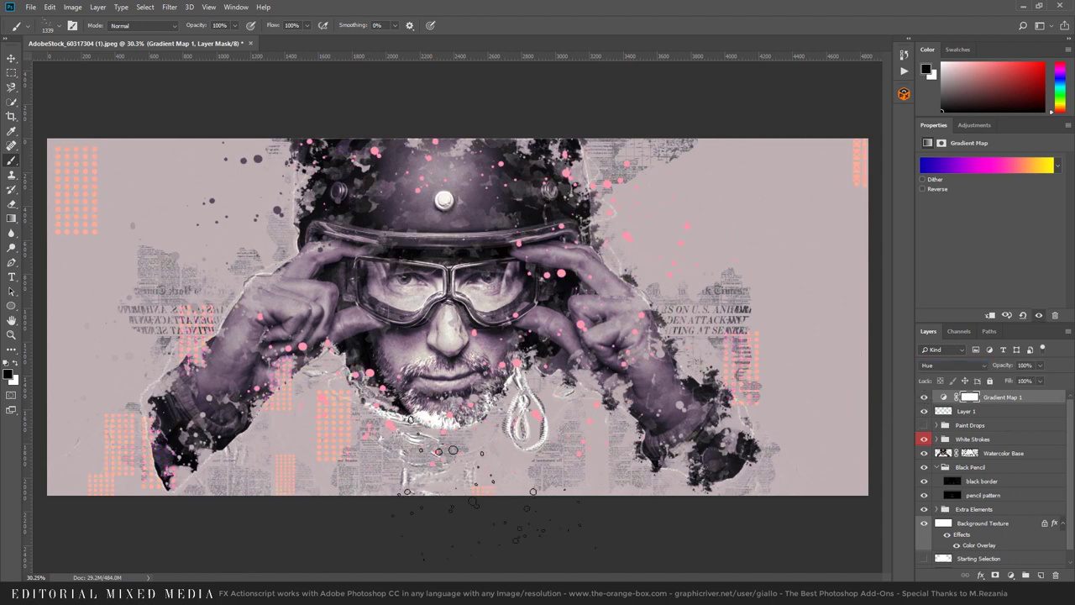